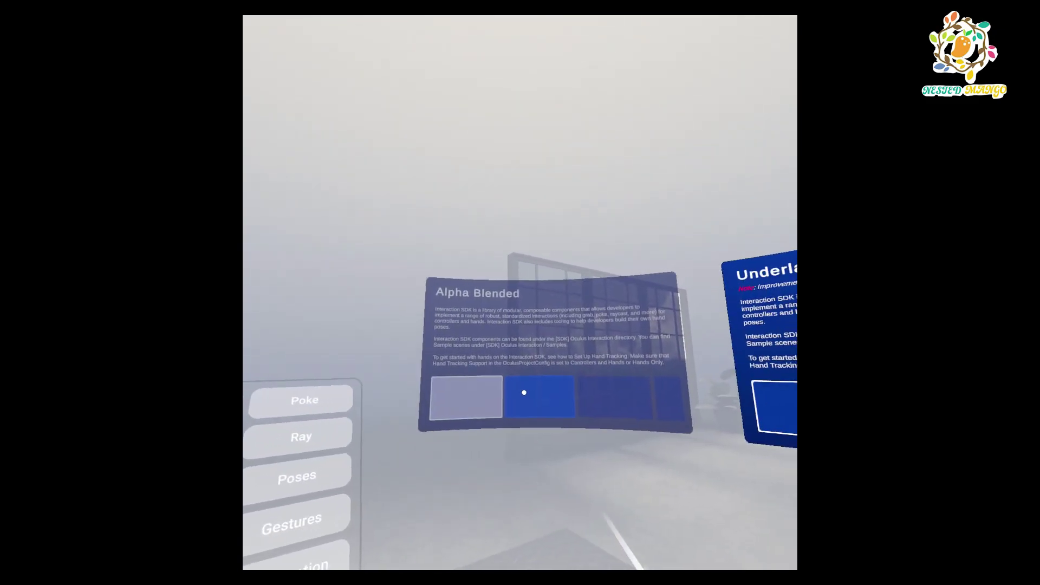
Step: In the RayExamples app, select the second tile on the curved Alpha Blended panel
{"action": "left_click", "coordinate": [524, 392]}
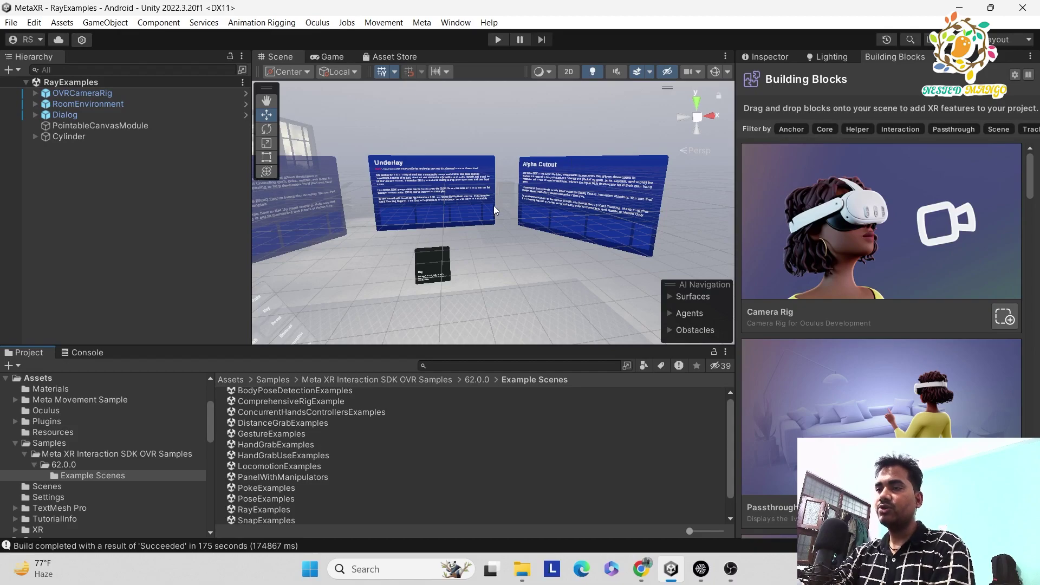
Step: Frame the Cylinder and view its radius 2, facing In settings, then expand its three child canvases
{"action": "double_click", "coordinate": [69, 137]}
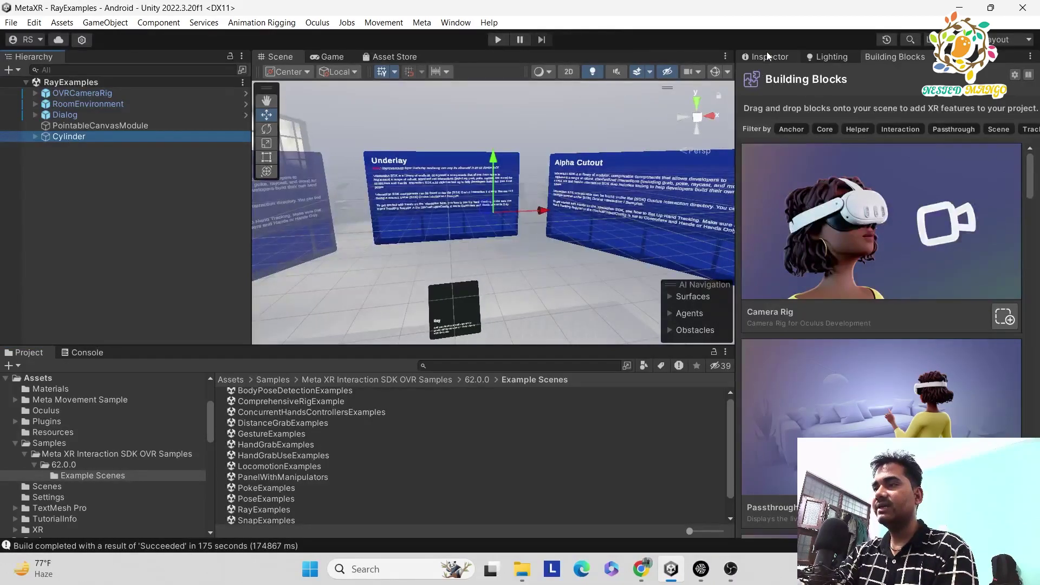
{"action": "left_click", "coordinate": [766, 60]}
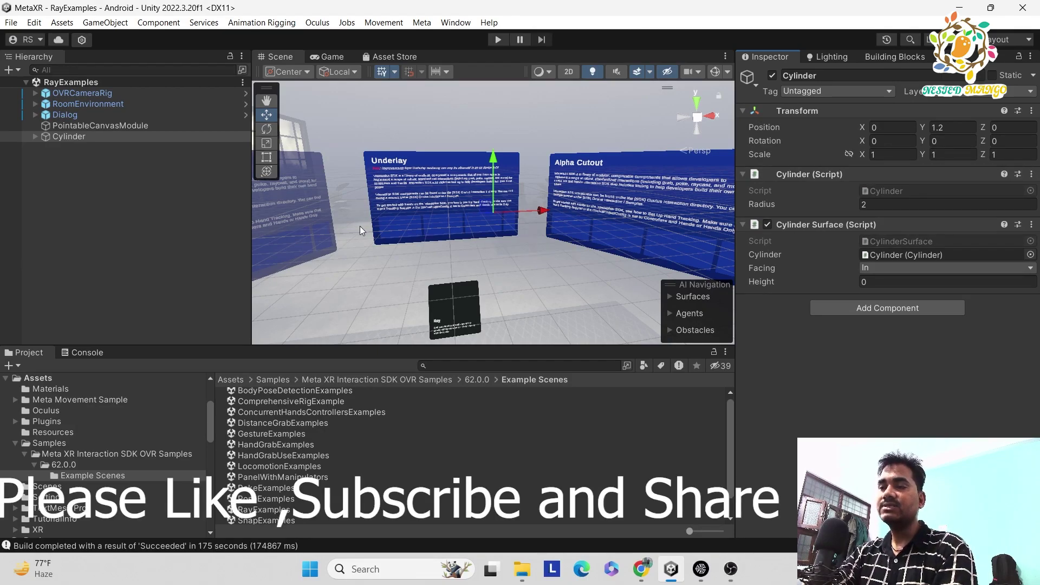
{"action": "left_click", "coordinate": [36, 136]}
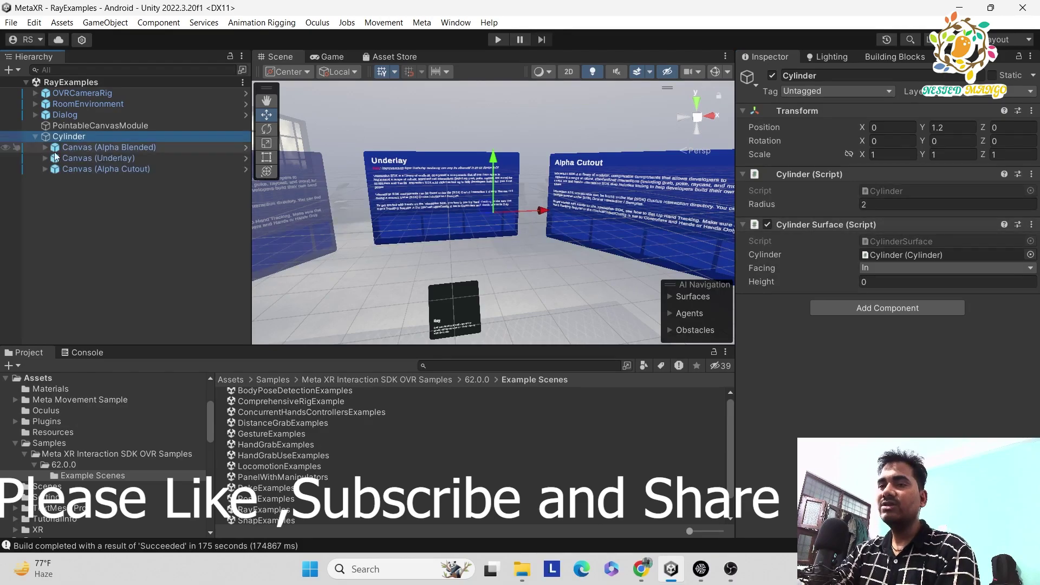
Step: Inspect the Alpha Blended, Underlay and Alpha Cutout canvases, the Cylinder and PointableCanvasModule in turn
{"action": "left_click", "coordinate": [108, 155]}
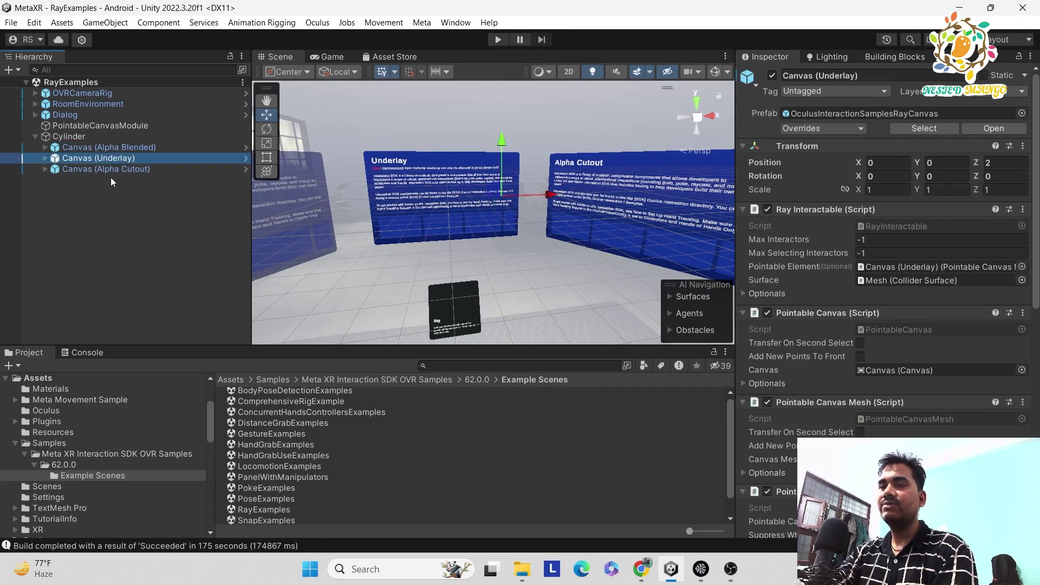
{"action": "left_click", "coordinate": [111, 147]}
{"action": "left_click", "coordinate": [111, 158]}
{"action": "left_click", "coordinate": [112, 171]}
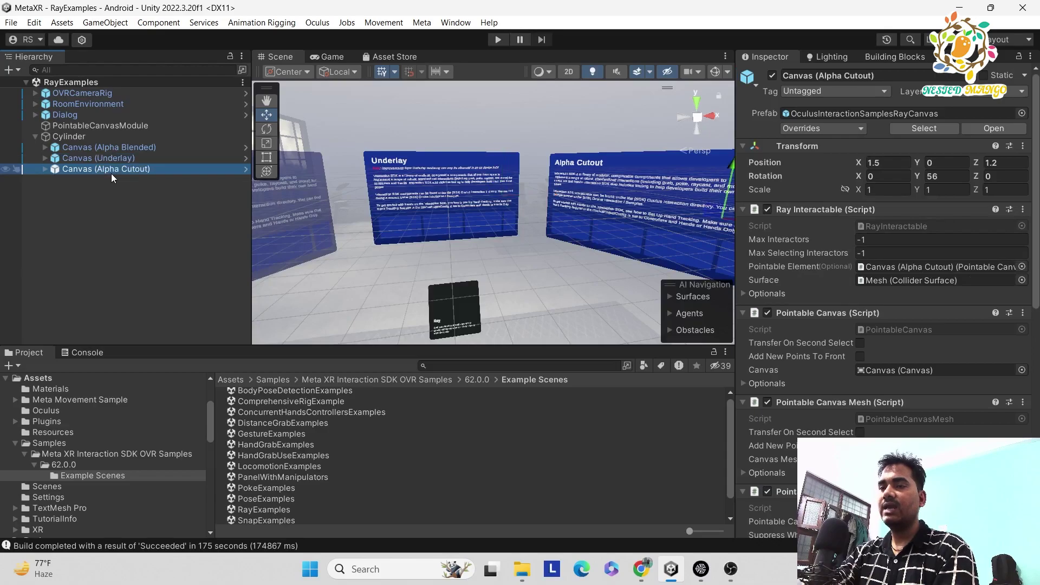
{"action": "left_click", "coordinate": [112, 149]}
{"action": "left_click", "coordinate": [79, 136]}
{"action": "left_click", "coordinate": [92, 126]}
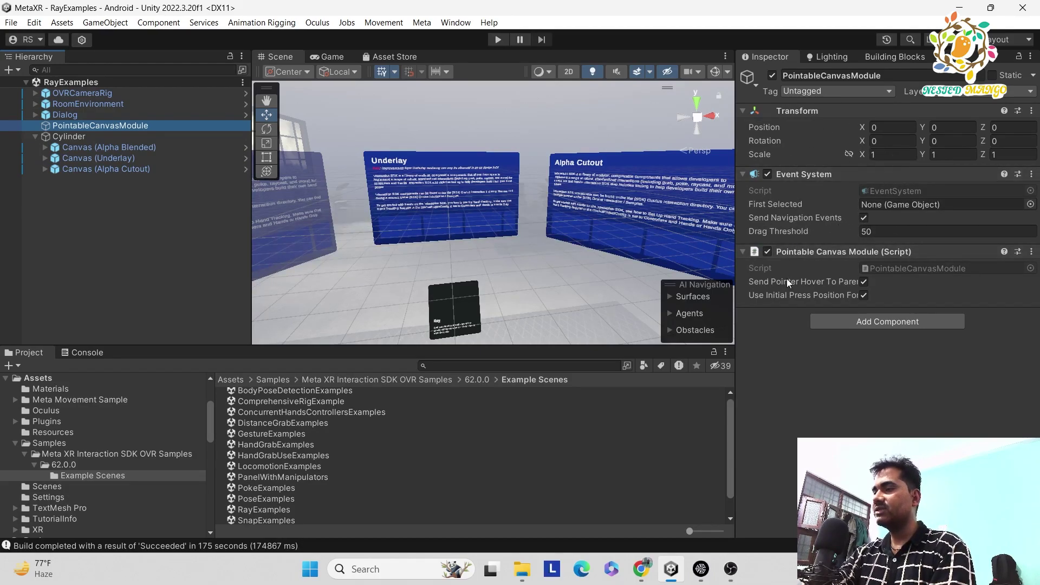
{"action": "key", "text": "Down"}
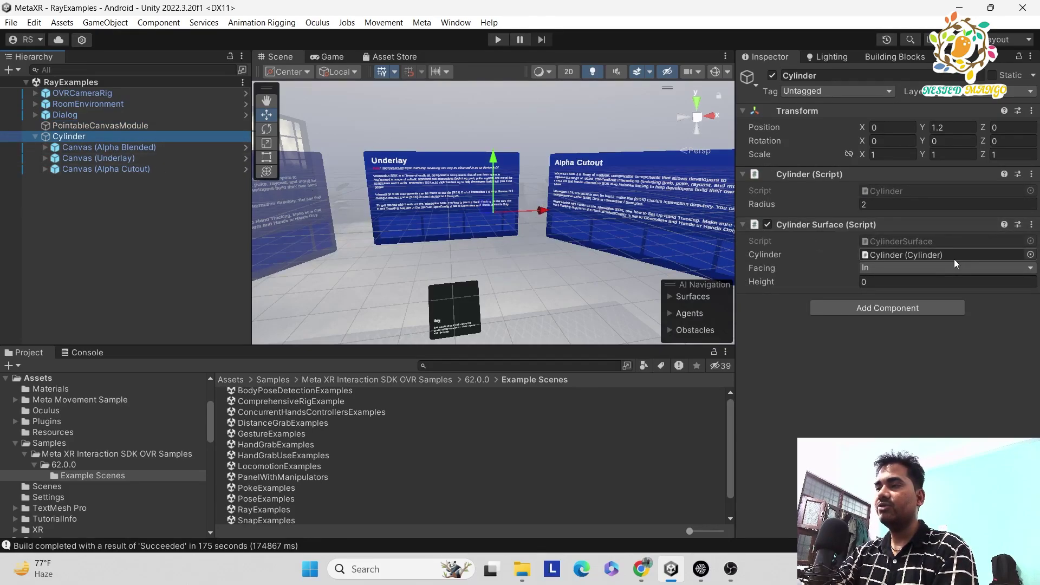
Step: Review Canvas (Underlay)'s Ray Interactable, Pointable Canvas and Pointable Canvas Mesh components
{"action": "left_click", "coordinate": [86, 159]}
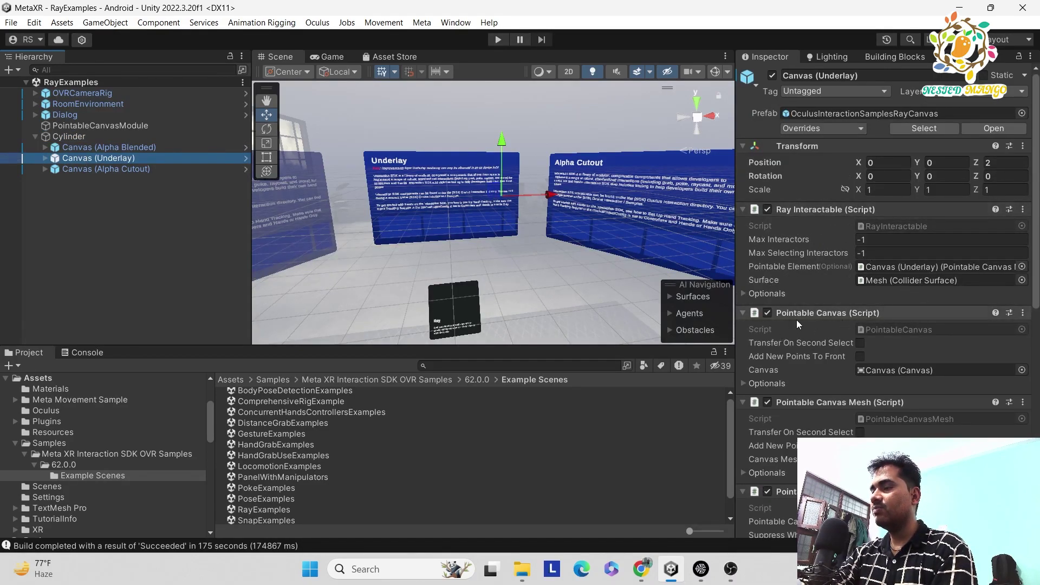
{"action": "scroll", "coordinate": [812, 346], "scroll_direction": "down", "scroll_amount": 2}
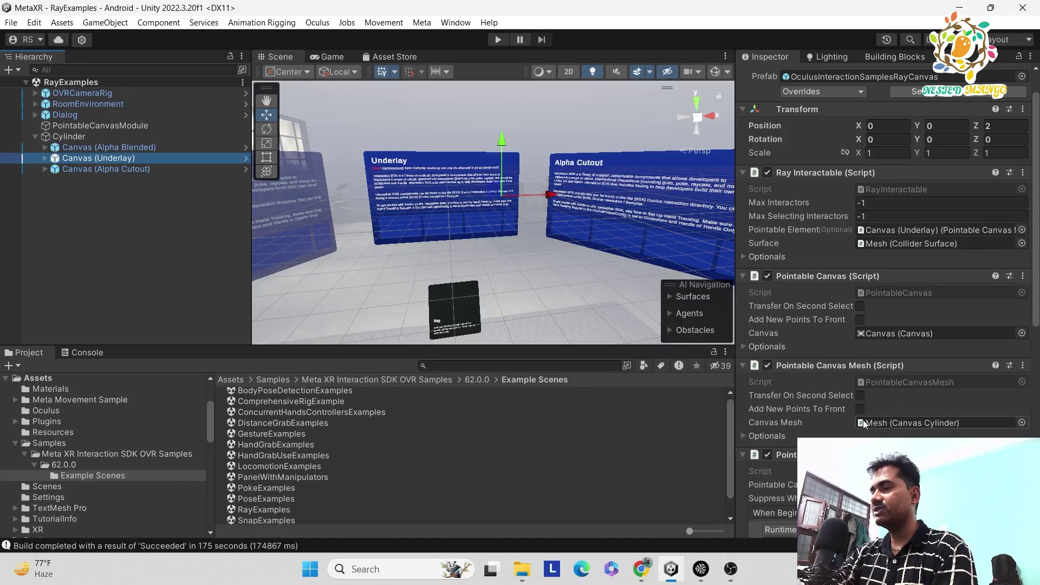
{"action": "scroll", "coordinate": [856, 395], "scroll_direction": "down", "scroll_amount": 2}
{"action": "scroll", "coordinate": [954, 373], "scroll_direction": "down", "scroll_amount": 20}
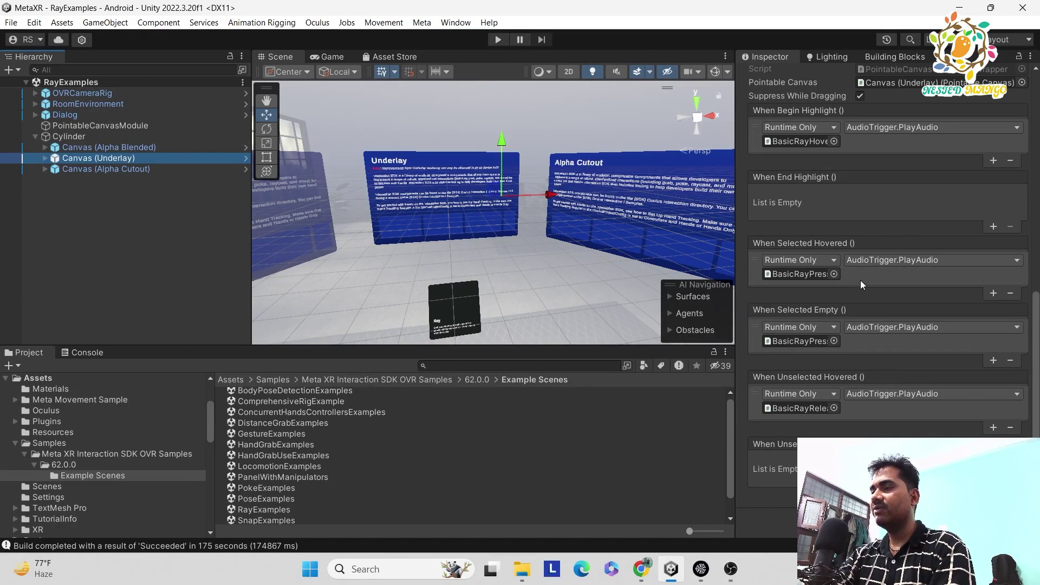
{"action": "scroll", "coordinate": [856, 330], "scroll_direction": "up", "scroll_amount": 6}
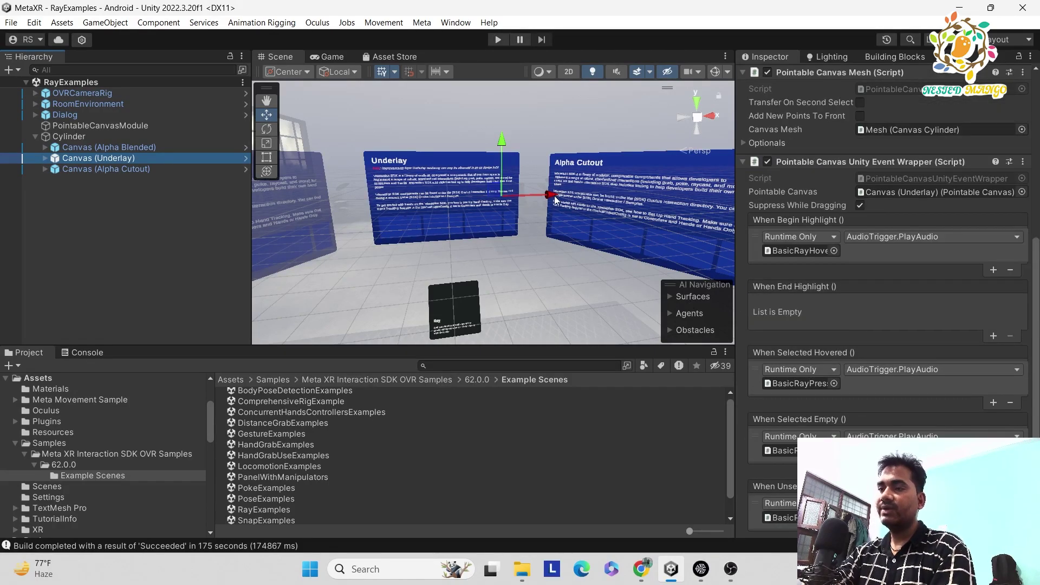
{"action": "scroll", "coordinate": [918, 209], "scroll_direction": "up", "scroll_amount": 8}
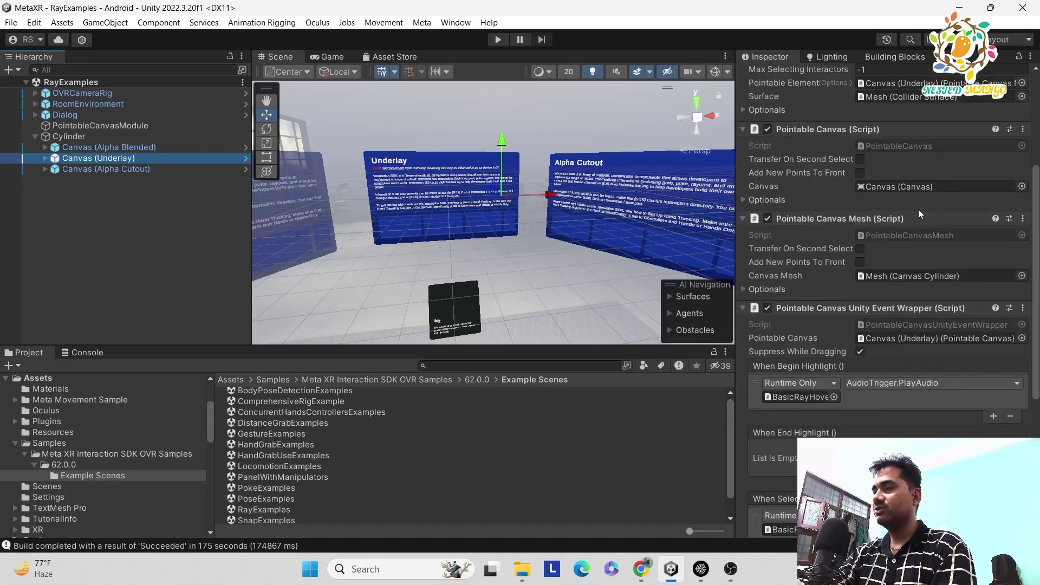
Step: Open the Underlay's Mesh child and review its Canvas Cylinder, renderer and collider settings
{"action": "double_click", "coordinate": [980, 367]}
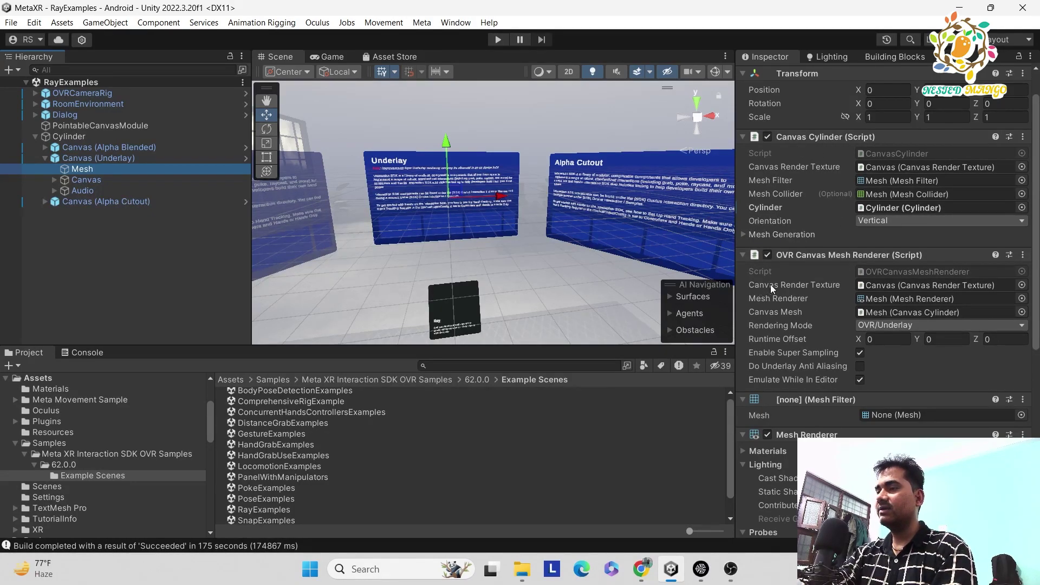
{"action": "scroll", "coordinate": [842, 401], "scroll_direction": "down", "scroll_amount": 3}
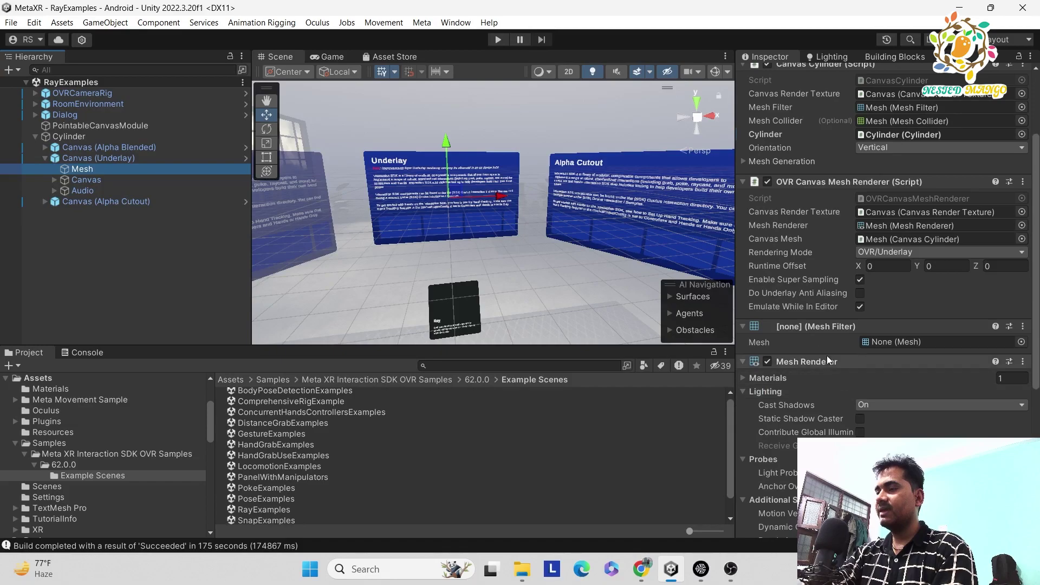
{"action": "scroll", "coordinate": [813, 368], "scroll_direction": "down", "scroll_amount": 3}
{"action": "scroll", "coordinate": [823, 336], "scroll_direction": "down", "scroll_amount": 4}
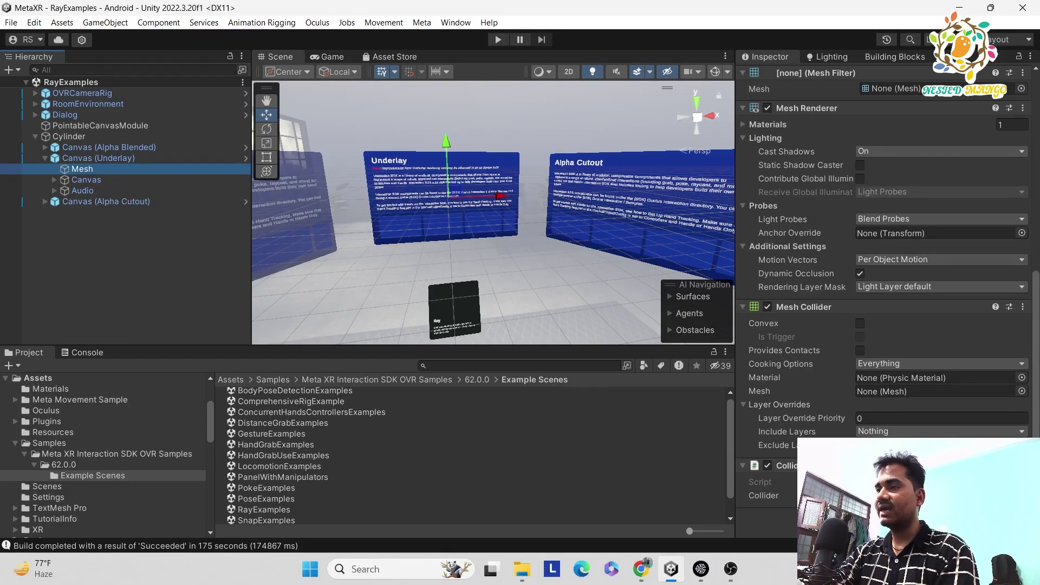
{"action": "scroll", "coordinate": [889, 276], "scroll_direction": "up", "scroll_amount": 7}
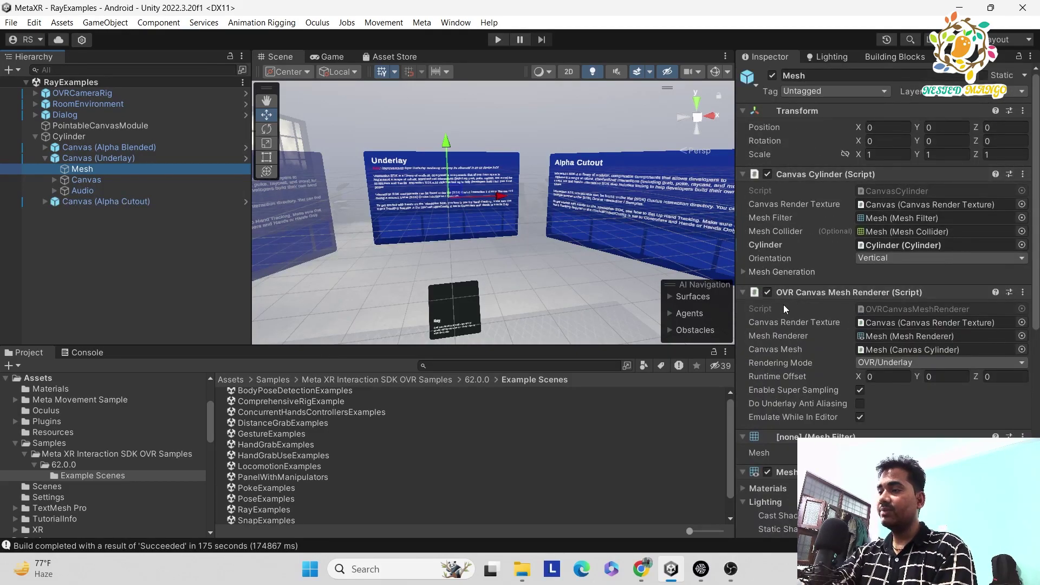
{"action": "scroll", "coordinate": [860, 308], "scroll_direction": "down", "scroll_amount": 7}
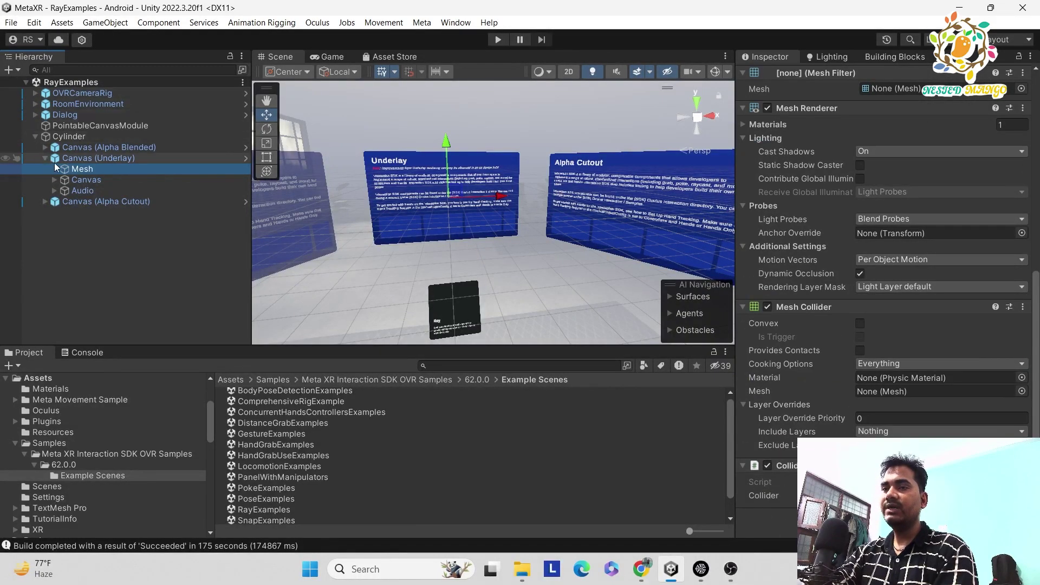
Step: Review the Underlay's nested Canvas image and Vertical Layout Group settings, then clear the selection
{"action": "left_click", "coordinate": [84, 179]}
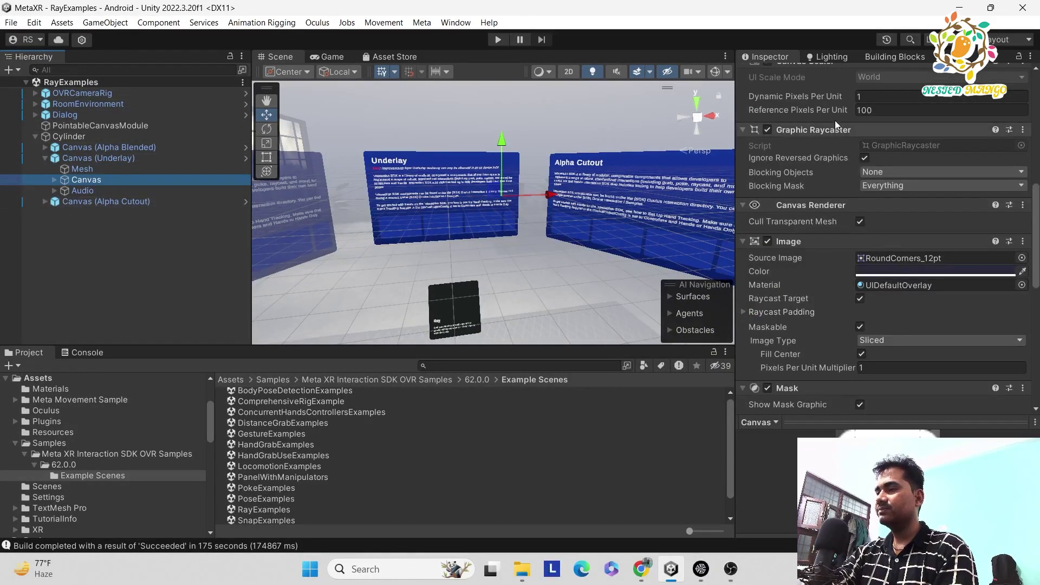
{"action": "scroll", "coordinate": [834, 116], "scroll_direction": "up", "scroll_amount": 2}
{"action": "scroll", "coordinate": [817, 248], "scroll_direction": "down", "scroll_amount": 5}
{"action": "scroll", "coordinate": [818, 247], "scroll_direction": "down", "scroll_amount": 3}
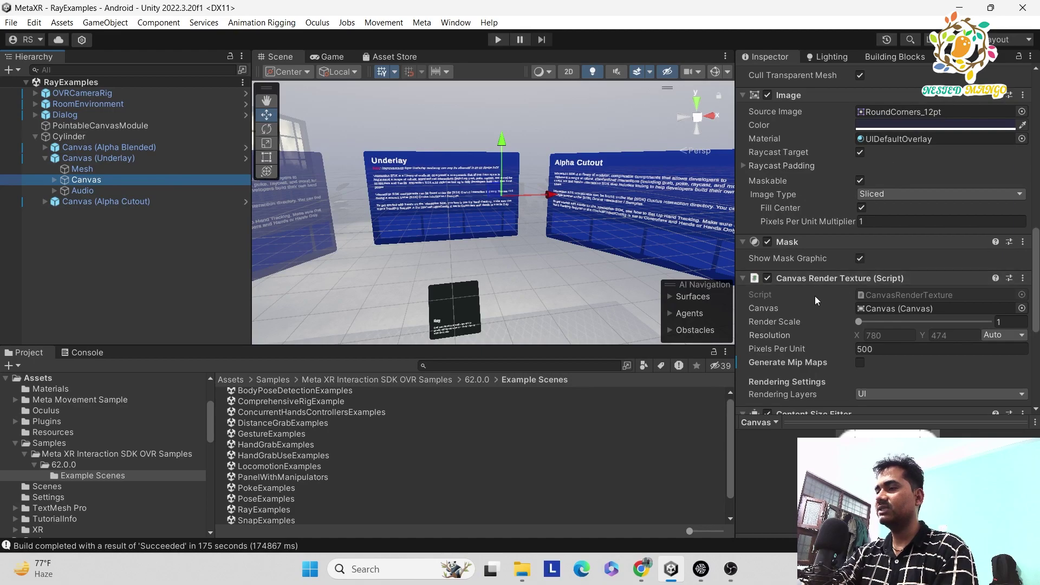
{"action": "scroll", "coordinate": [820, 300], "scroll_direction": "down", "scroll_amount": 3}
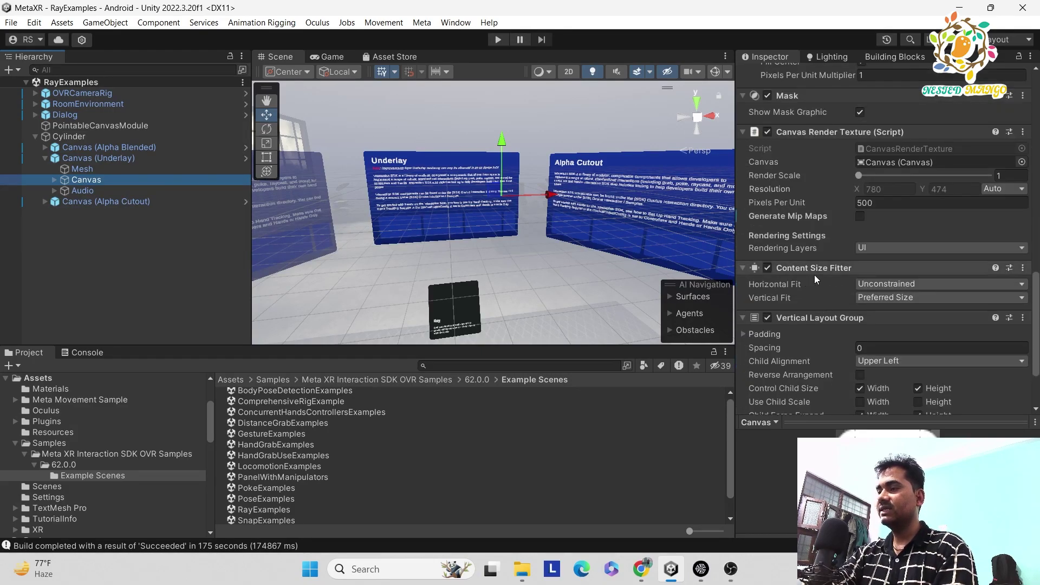
{"action": "scroll", "coordinate": [826, 300], "scroll_direction": "down", "scroll_amount": 2}
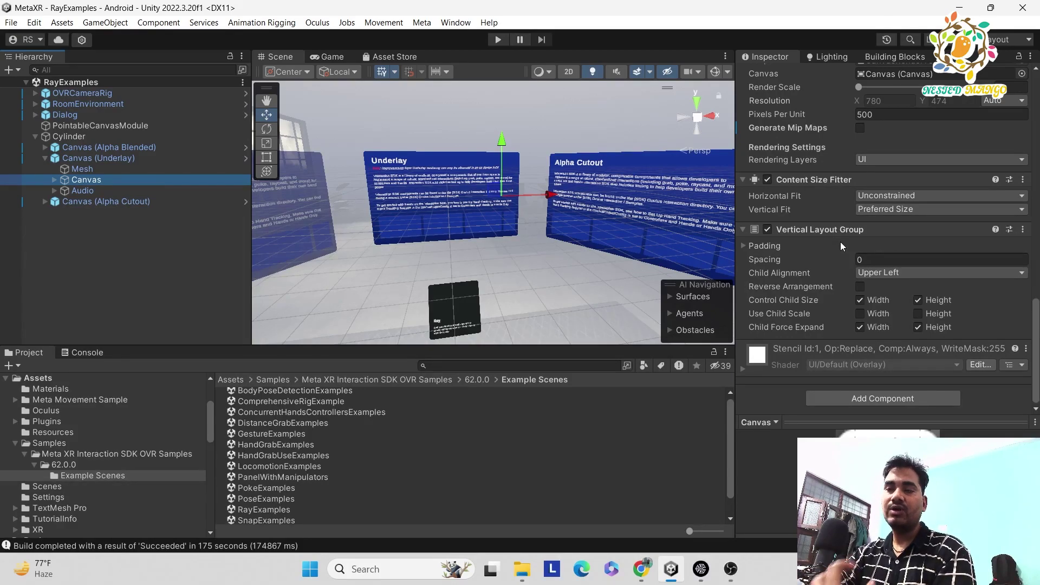
{"action": "key", "text": "alt+shift+a"}
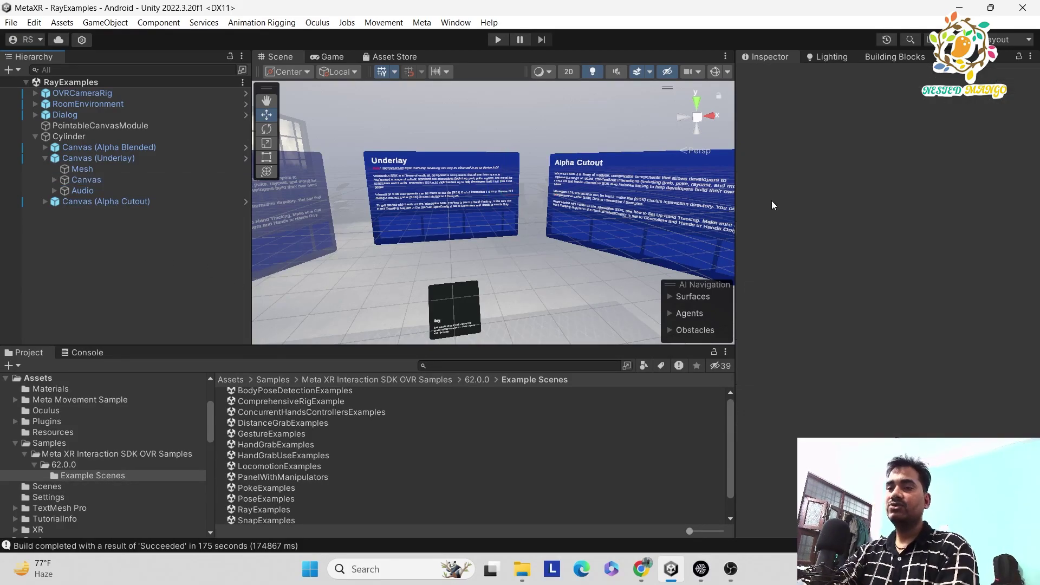
Step: Collapse the Cylinder and compare the PointableCanvasModule and Cylinder curved-surface components
{"action": "left_click", "coordinate": [35, 136]}
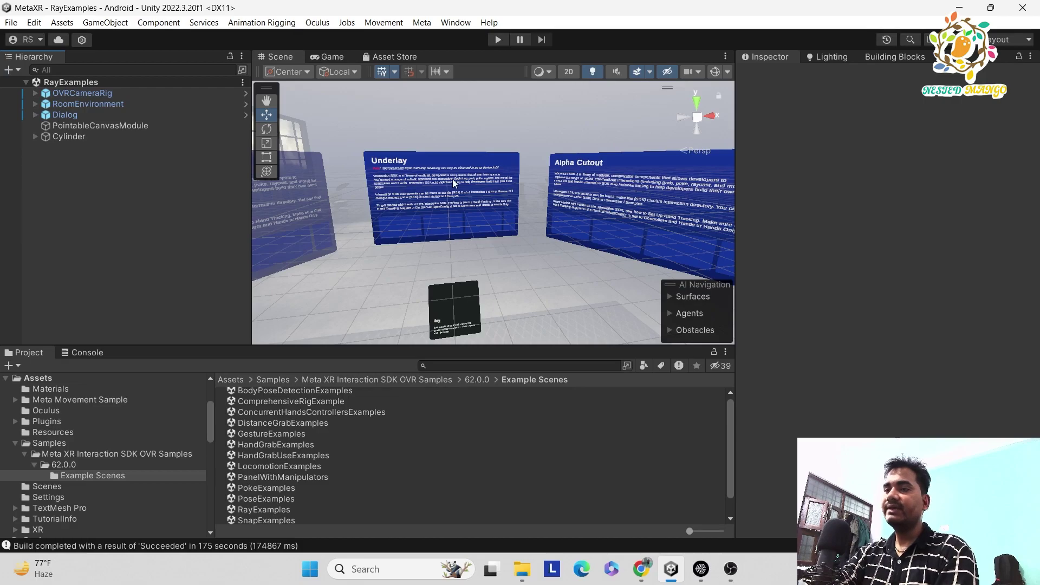
{"action": "left_click", "coordinate": [73, 141]}
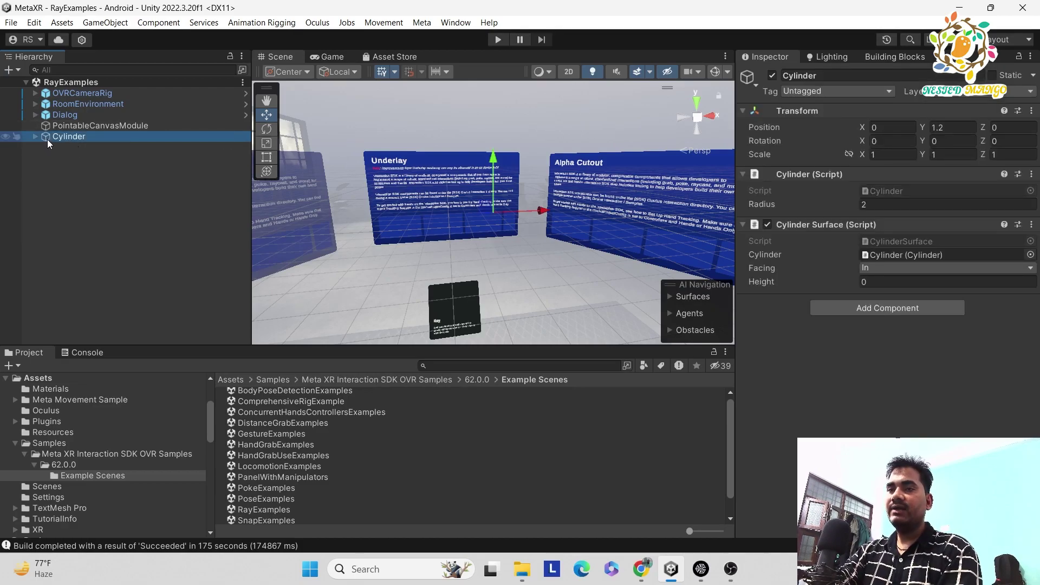
{"action": "left_click", "coordinate": [86, 125]}
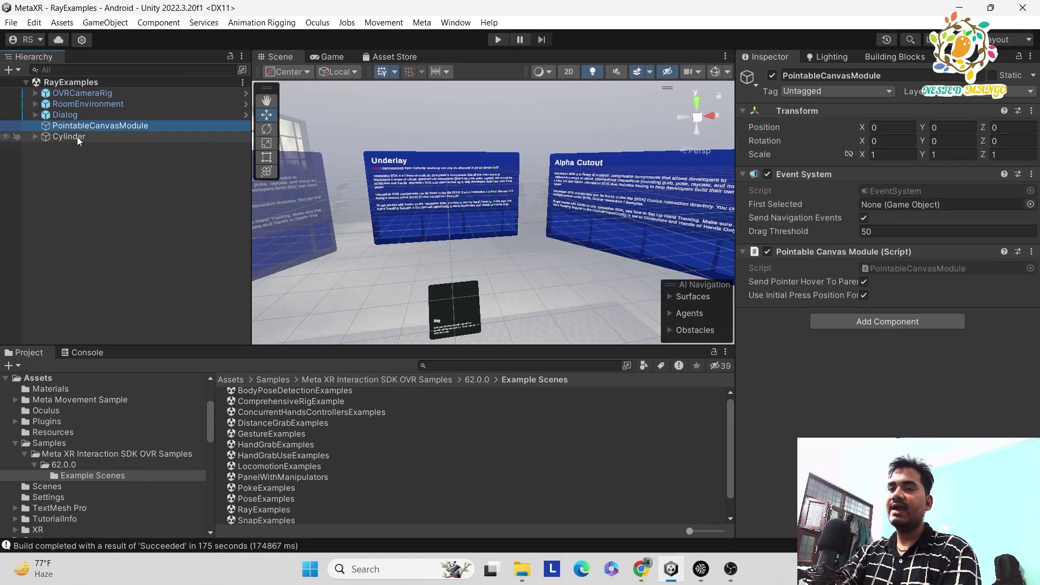
{"action": "left_click", "coordinate": [15, 442]}
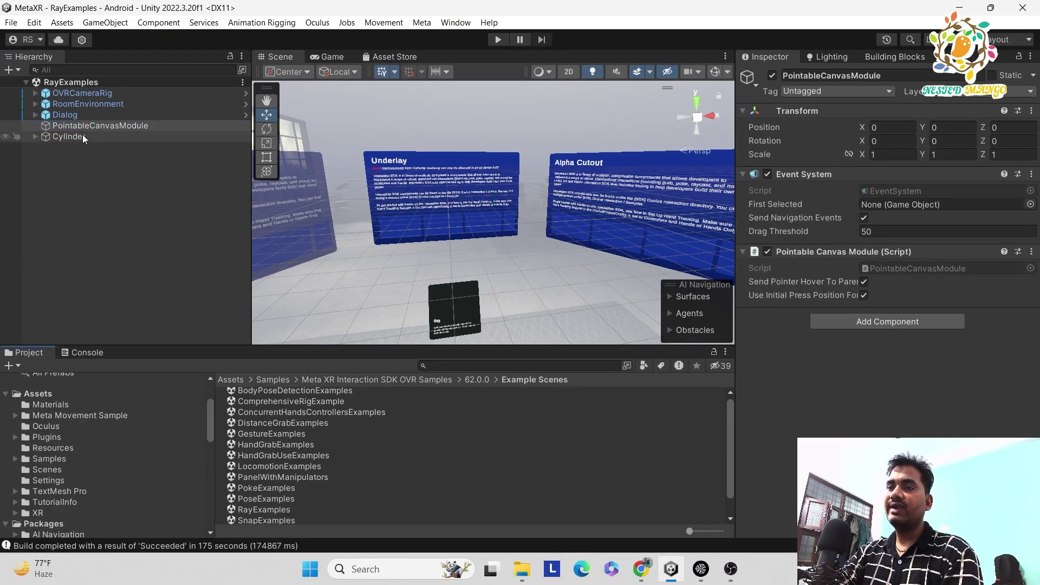
{"action": "left_click", "coordinate": [65, 136]}
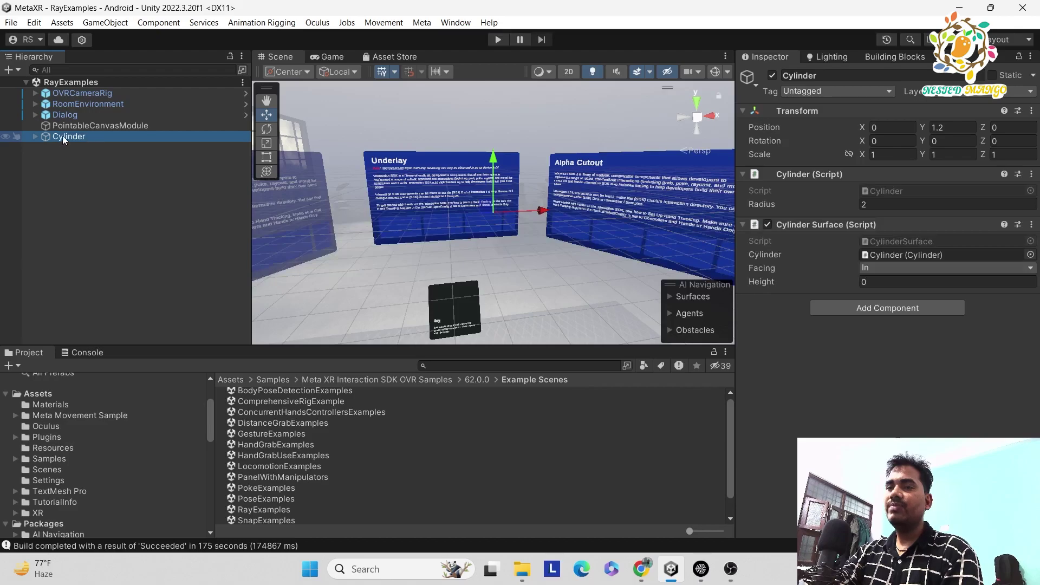
{"action": "left_click", "coordinate": [87, 125], "text": "ctrl"}
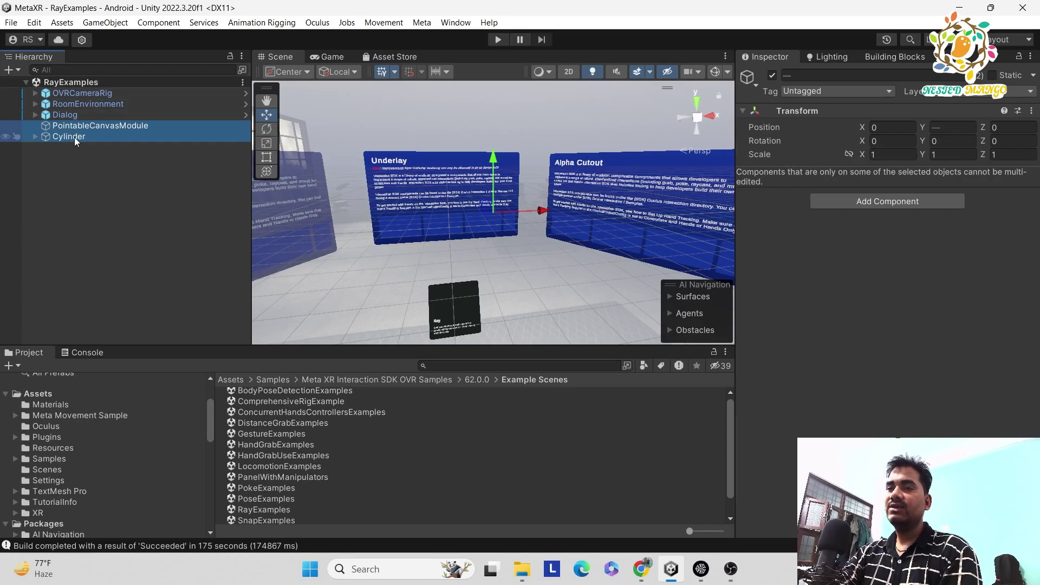
{"action": "left_click", "coordinate": [82, 125]}
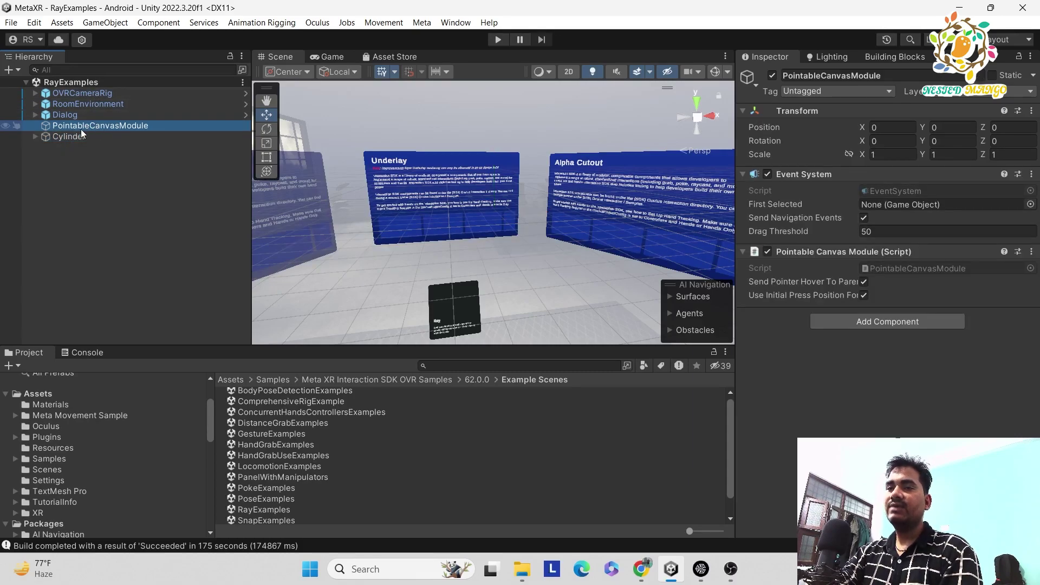
{"action": "left_click", "coordinate": [68, 138]}
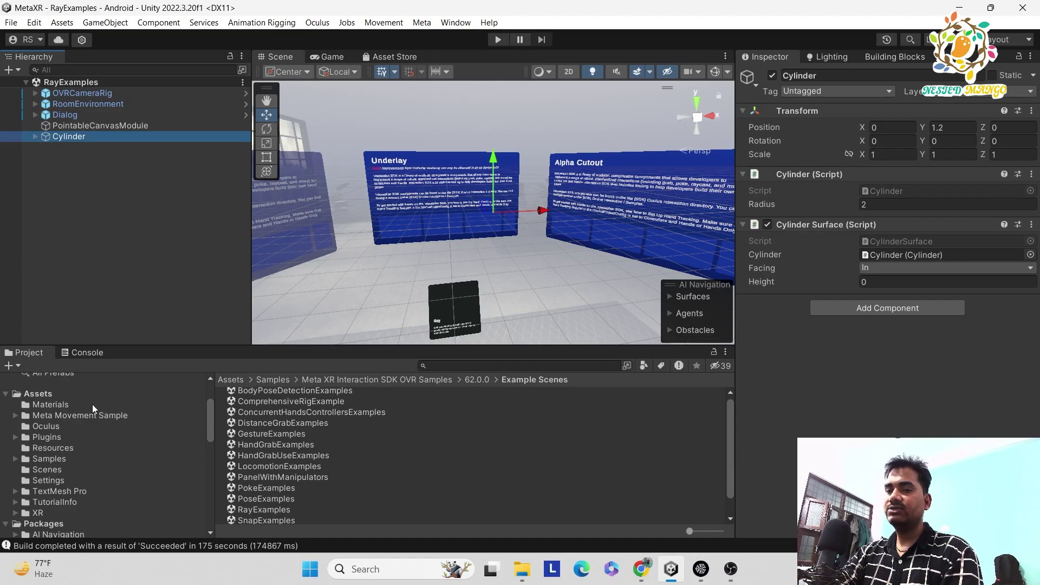
Step: Open the Test scene from the Scenes folder and inspect its Canvas components
{"action": "left_click", "coordinate": [69, 469]}
{"action": "double_click", "coordinate": [247, 415]}
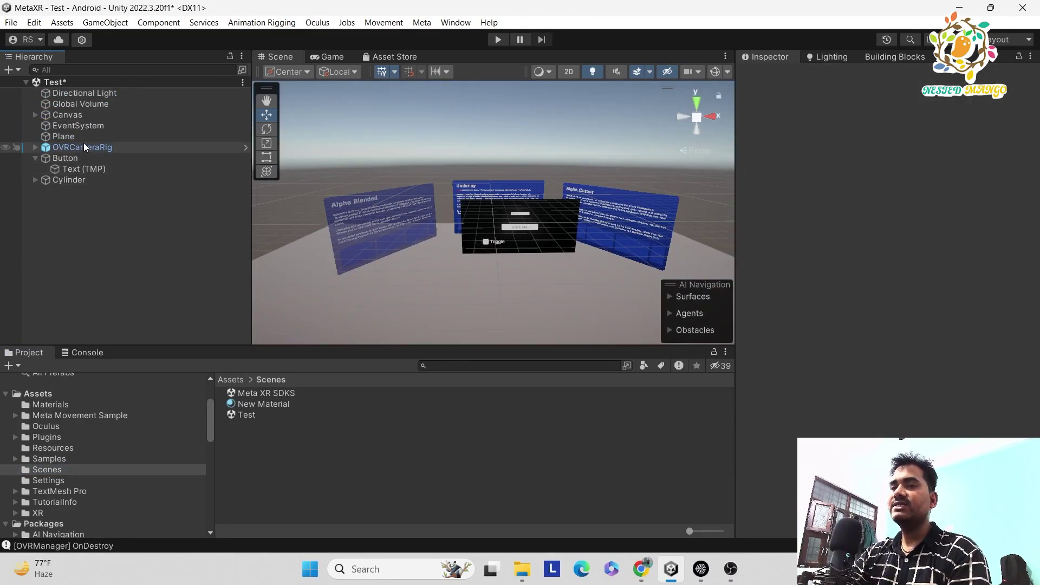
{"action": "left_click", "coordinate": [66, 118]}
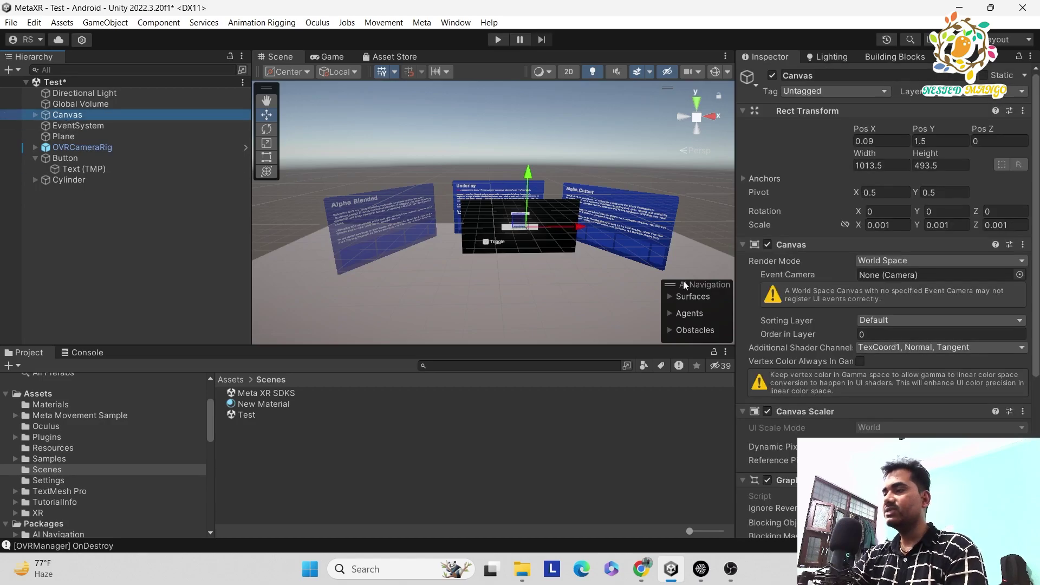
{"action": "scroll", "coordinate": [846, 274], "scroll_direction": "down", "scroll_amount": 10}
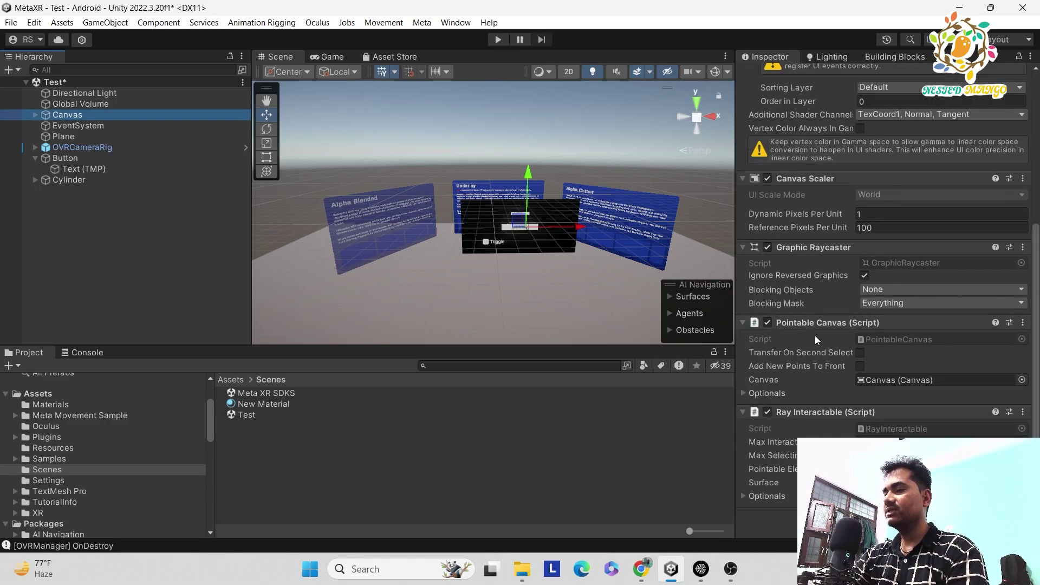
Step: Remove Ray Interactable and Pointable Canvas from the Test scene's Canvas and save
{"action": "left_click", "coordinate": [1023, 415]}
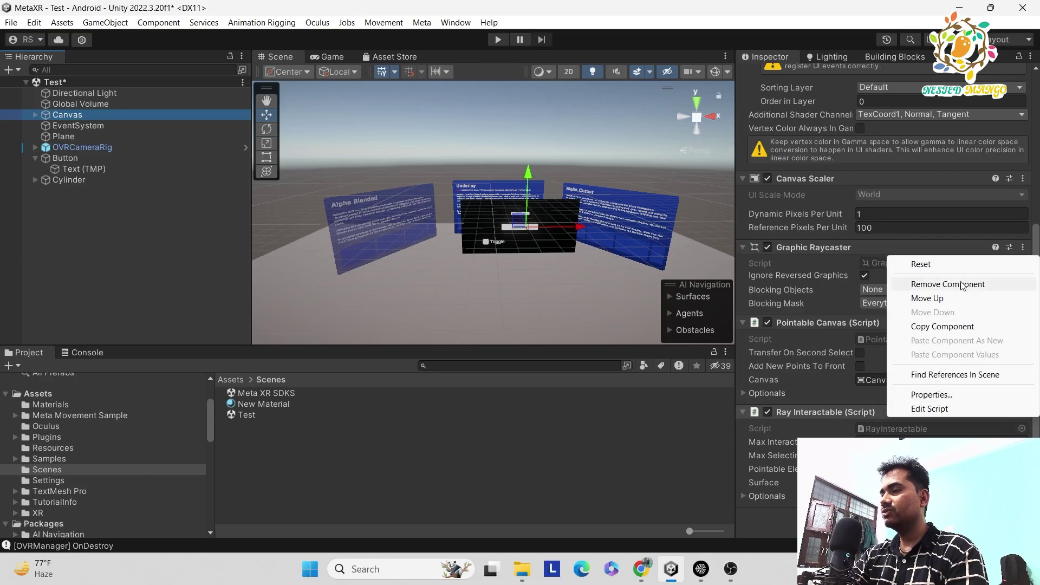
{"action": "left_click", "coordinate": [948, 284]}
{"action": "left_click", "coordinate": [1022, 427]}
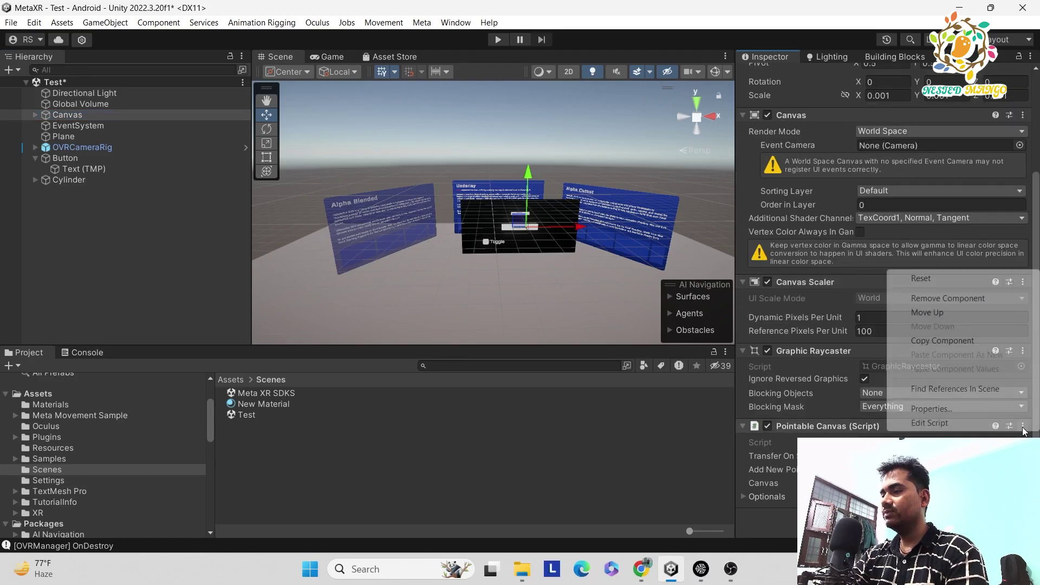
{"action": "left_click", "coordinate": [948, 298]}
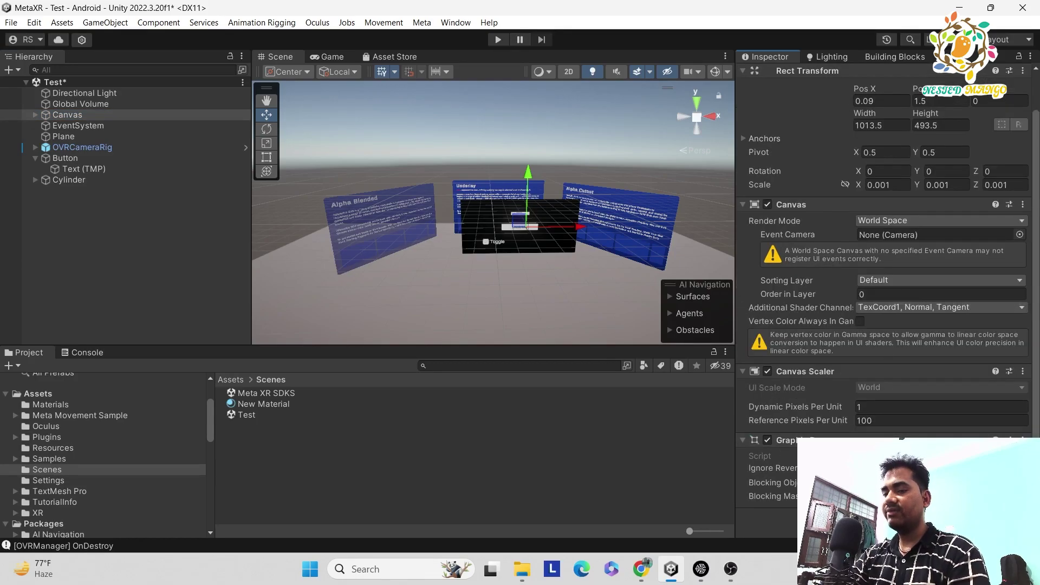
{"action": "key", "text": "ctrl+s"}
Step: Add a new UI Canvas to the Test scene hierarchy
{"action": "left_click", "coordinate": [63, 205]}
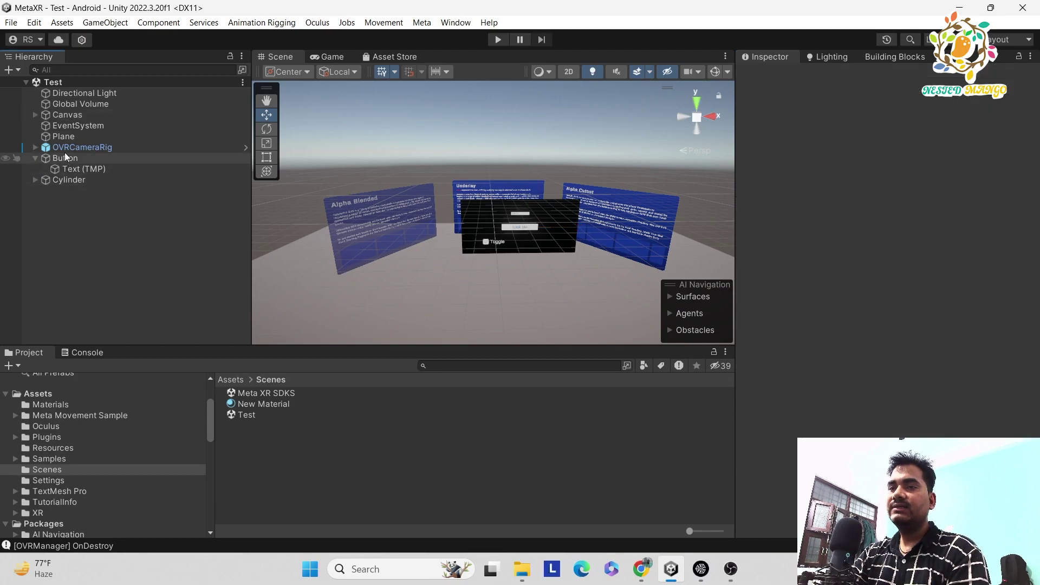
{"action": "right_click", "coordinate": [81, 226]}
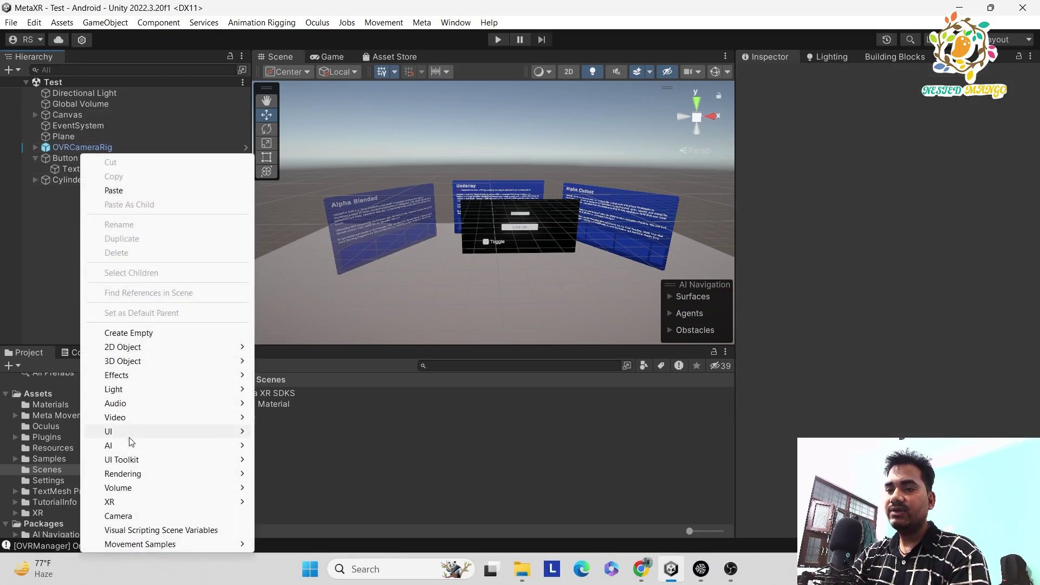
{"action": "mouse_move", "coordinate": [136, 432]}
{"action": "left_click", "coordinate": [288, 398]}
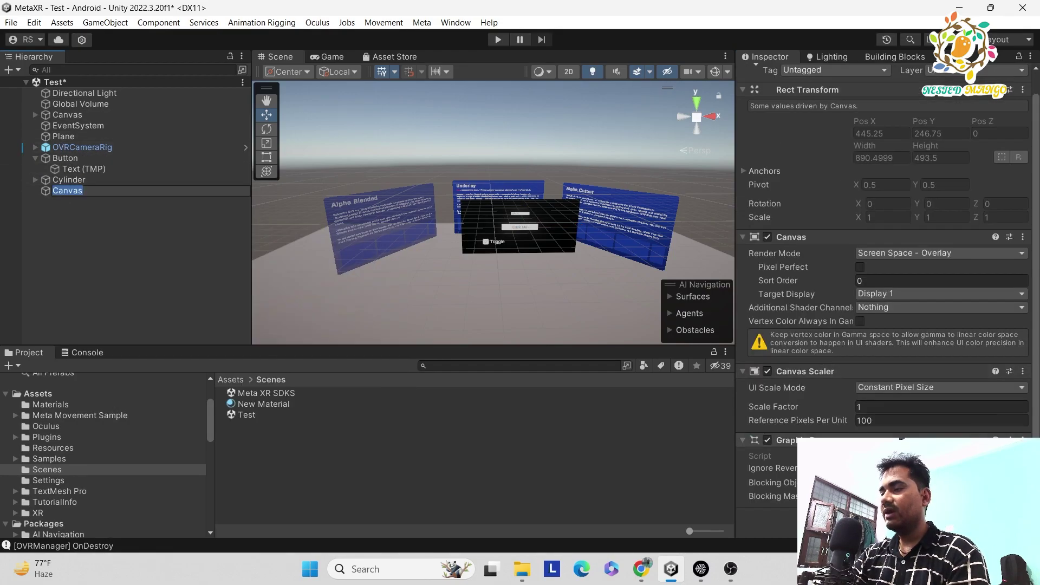
{"action": "left_click", "coordinate": [63, 201]}
Step: Undo the new Canvas and expand the Cylinder to show its three child canvases
{"action": "key", "text": "ctrl+z"}
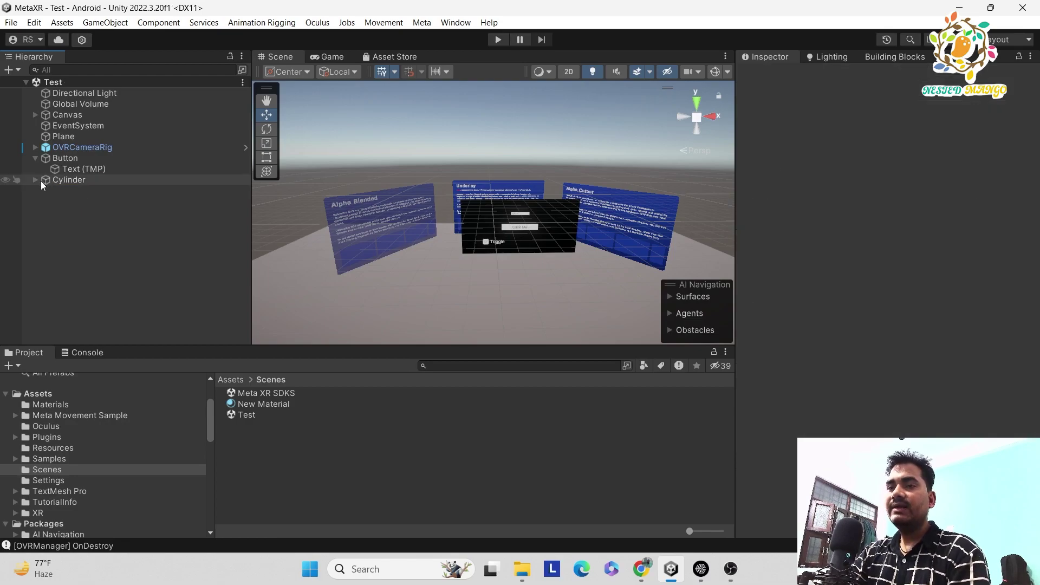
{"action": "left_click", "coordinate": [36, 180]}
{"action": "left_click", "coordinate": [65, 180]}
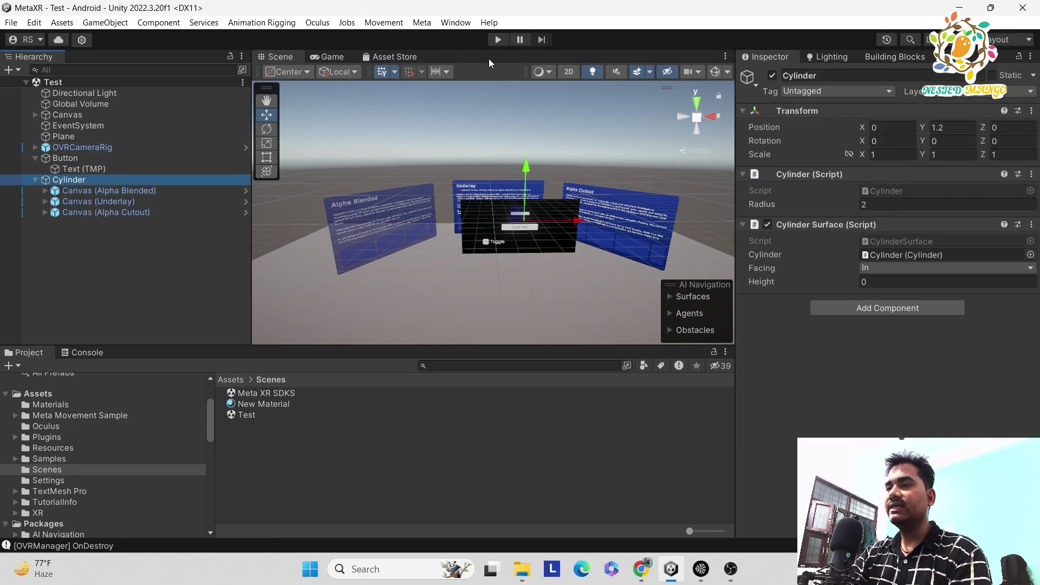
Step: Show gizmos to inspect the curved canvases at radius 2, then hide them again
{"action": "left_click", "coordinate": [723, 72]}
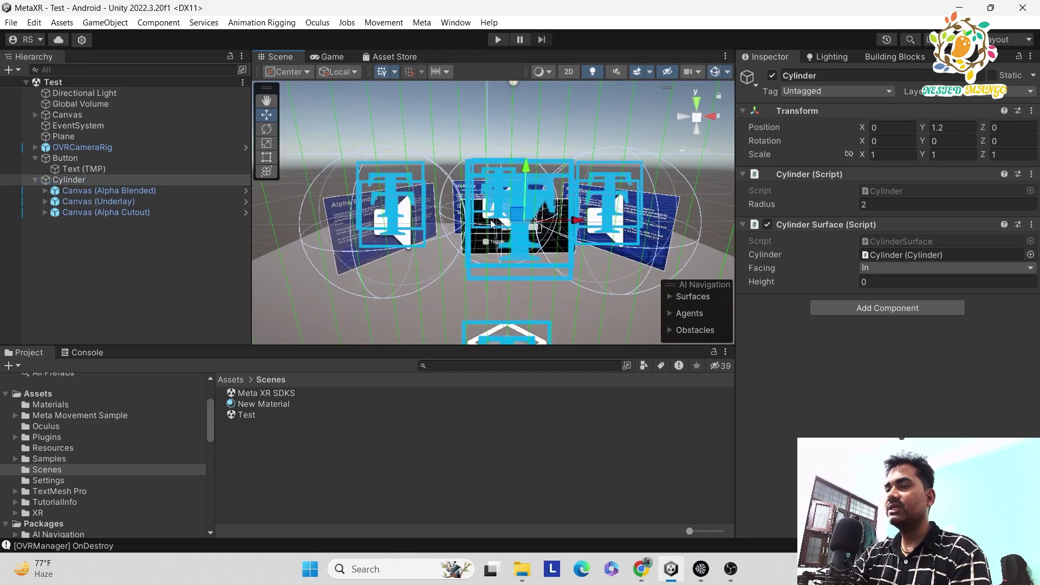
{"action": "right_click_drag", "start_coordinate": [595, 190], "coordinate": [703, 296]}
{"action": "scroll", "coordinate": [454, 242], "scroll_direction": "down", "scroll_amount": 4}
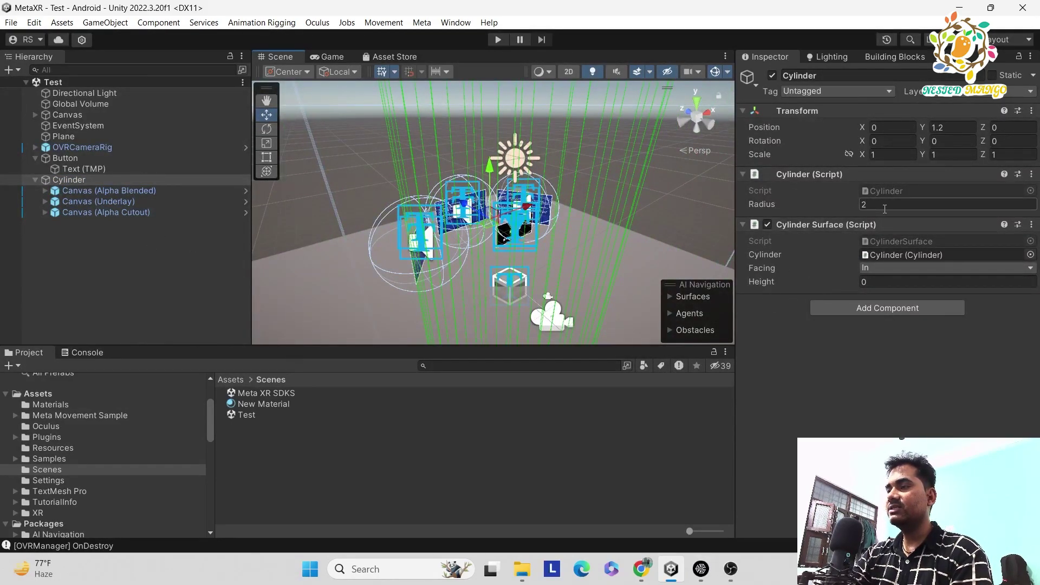
{"action": "scroll", "coordinate": [461, 236], "scroll_direction": "up", "scroll_amount": 5}
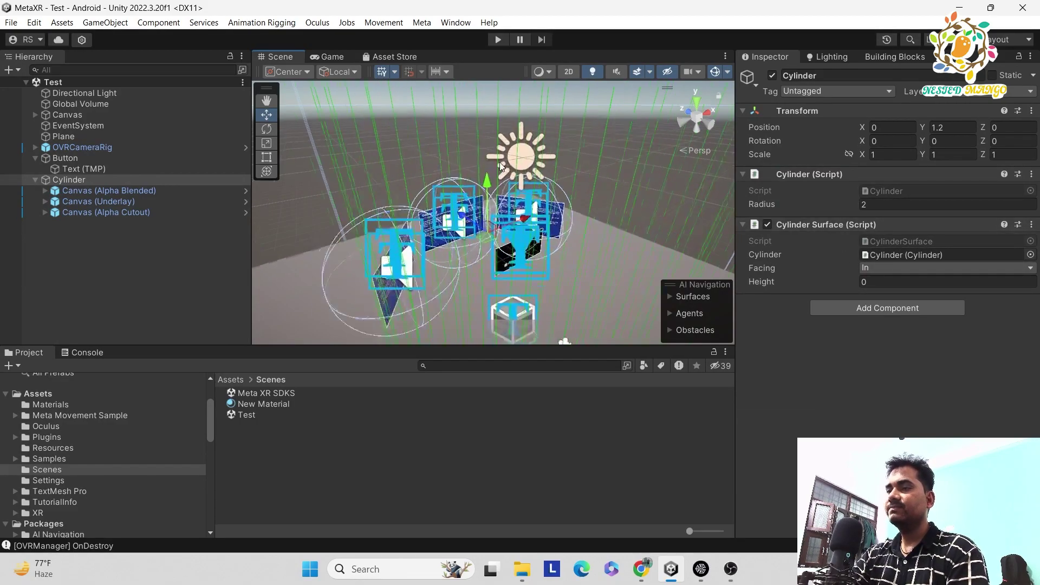
{"action": "scroll", "coordinate": [460, 236], "scroll_direction": "up", "scroll_amount": 3}
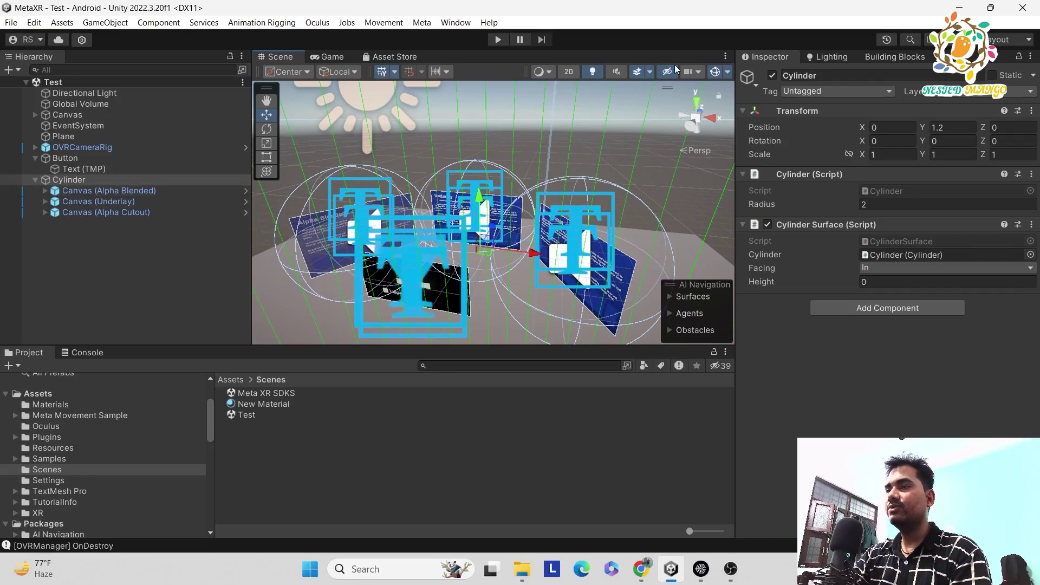
{"action": "key", "text": "ctrl+shift+c"}
Step: Deactivate the Alpha Blended and Alpha Cutout canvases
{"action": "left_click", "coordinate": [123, 190]}
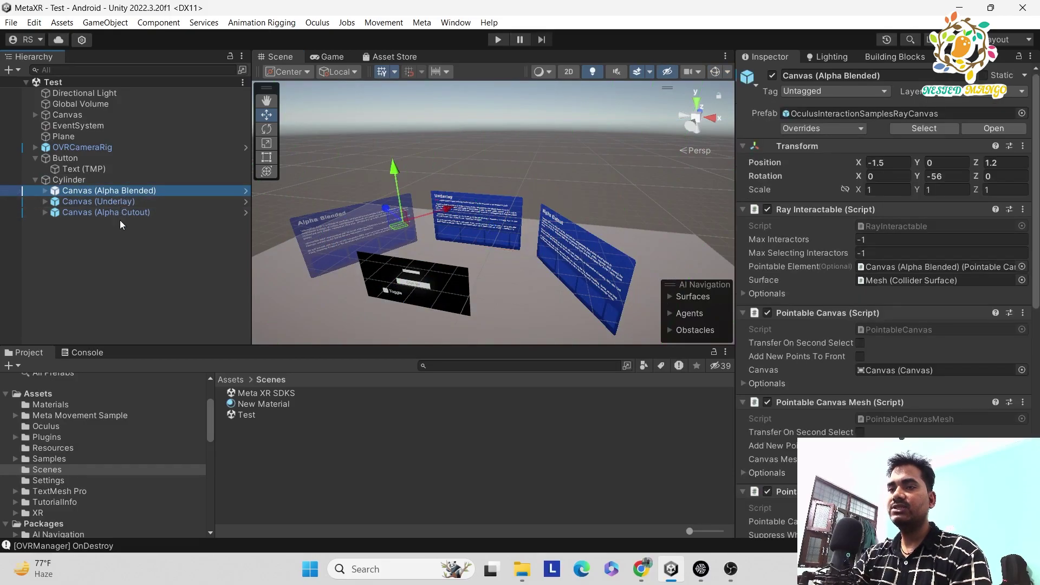
{"action": "left_click", "coordinate": [121, 213], "text": "ctrl"}
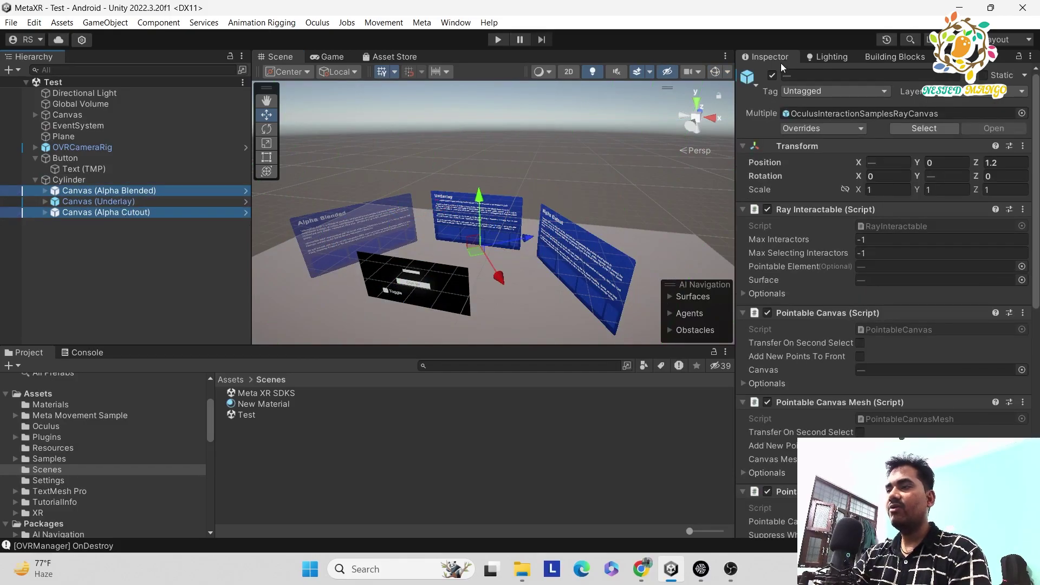
{"action": "left_click", "coordinate": [772, 75]}
Step: Frame the original button and toggle Canvas in the Scene view
{"action": "left_click", "coordinate": [80, 201]}
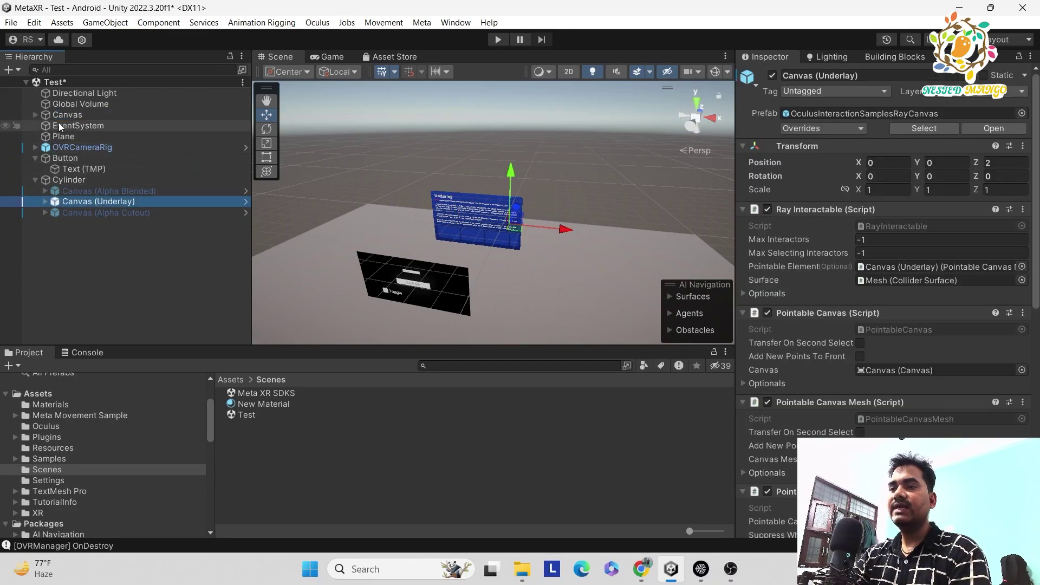
{"action": "left_click", "coordinate": [422, 281]}
{"action": "key", "text": "f"}
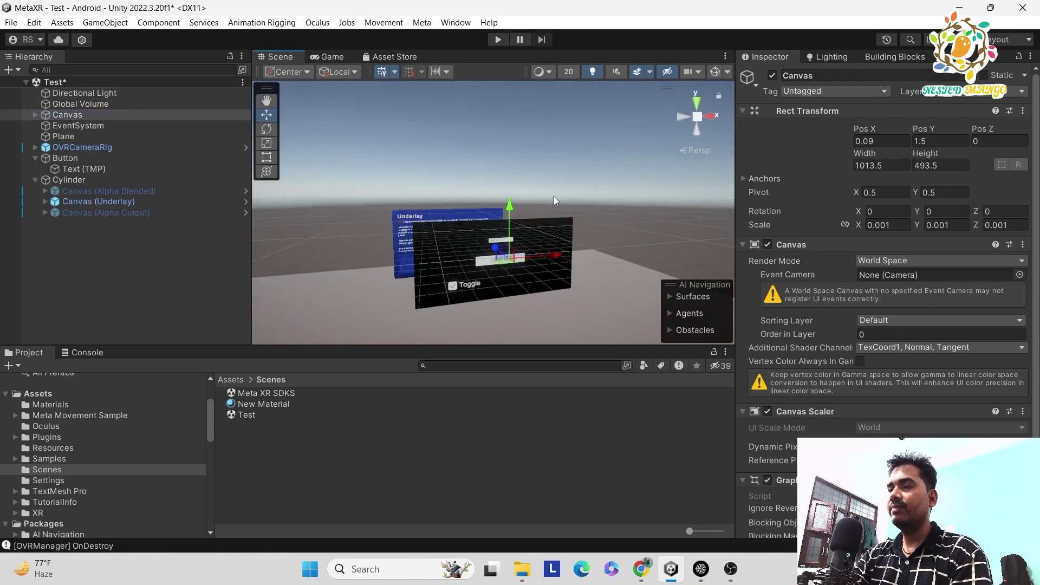
{"action": "left_click_drag", "start_coordinate": [554, 196], "coordinate": [401, 276], "text": "alt"}
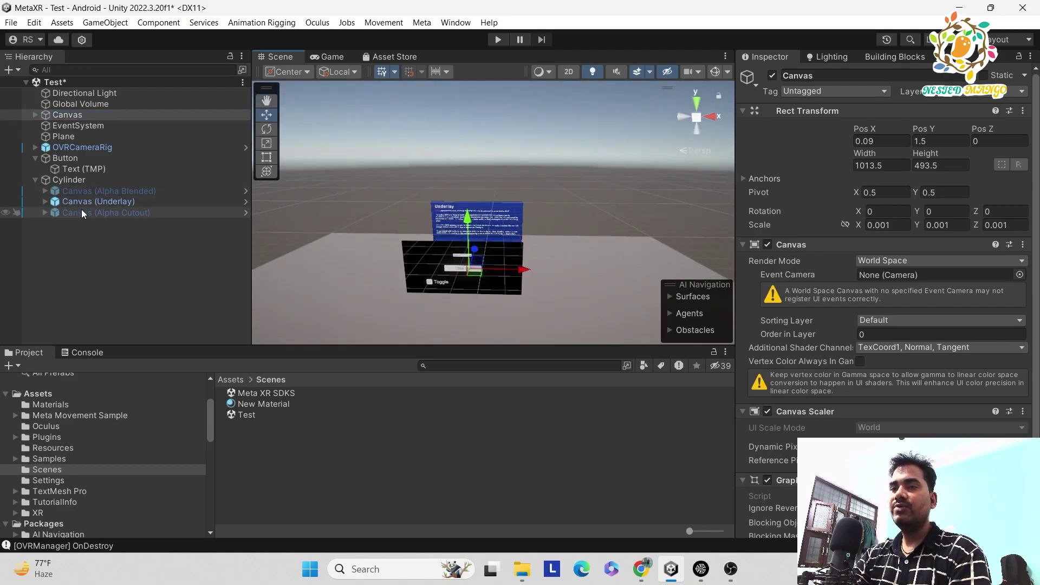
Step: Expand Canvas (Underlay) to list its Mesh, Canvas and Audio children
{"action": "left_click", "coordinate": [58, 203]}
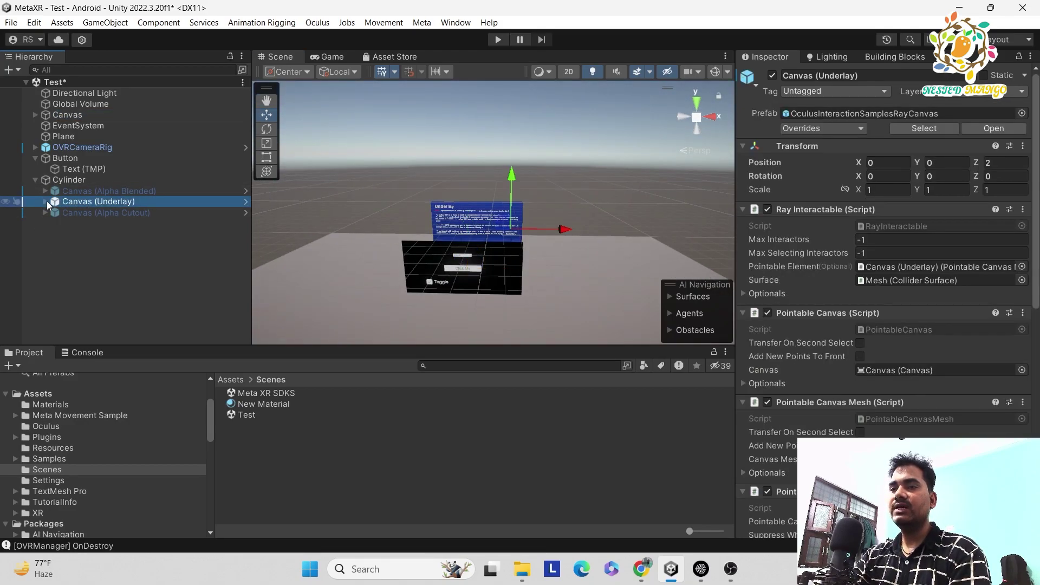
{"action": "left_click", "coordinate": [45, 203]}
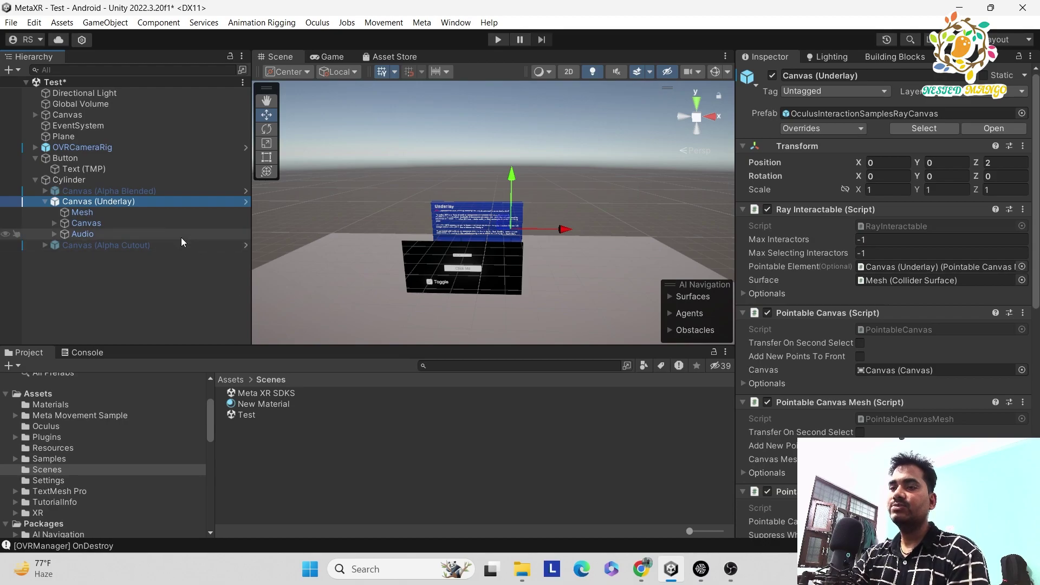
{"action": "left_click", "coordinate": [116, 193]}
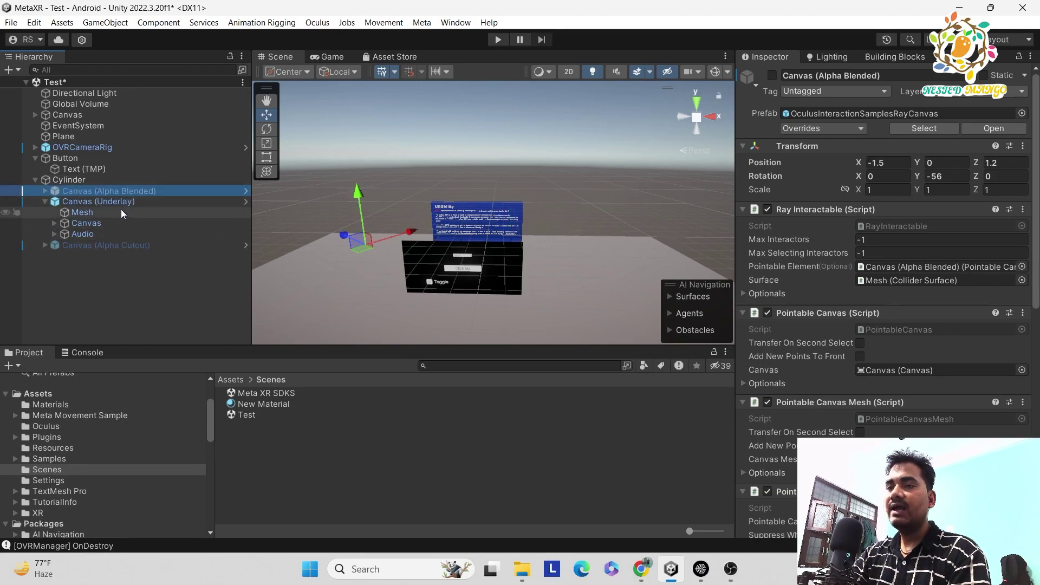
{"action": "left_click", "coordinate": [116, 203]}
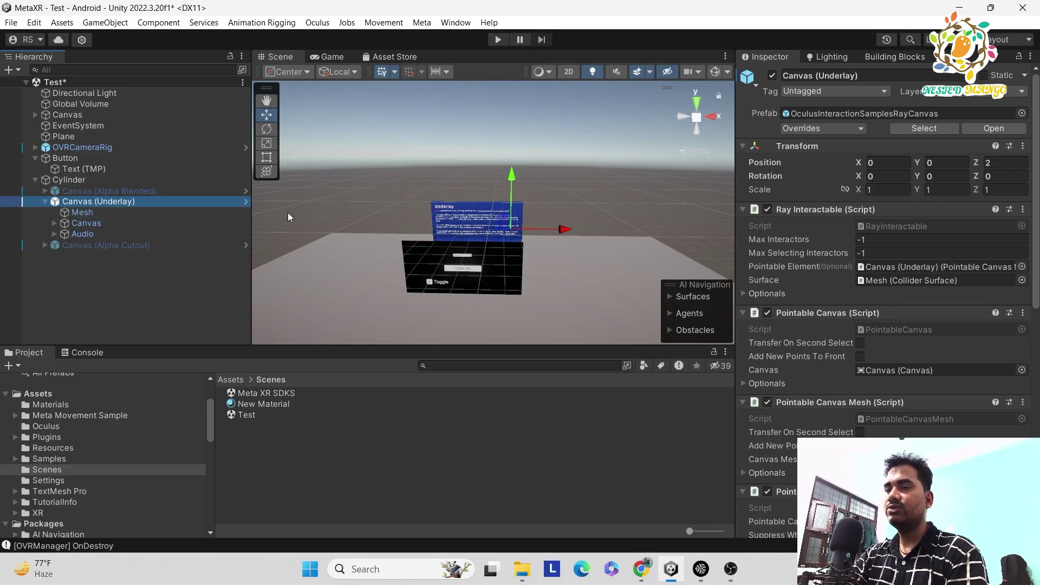
{"action": "left_click", "coordinate": [79, 213]}
{"action": "left_click", "coordinate": [86, 236], "text": "shift"}
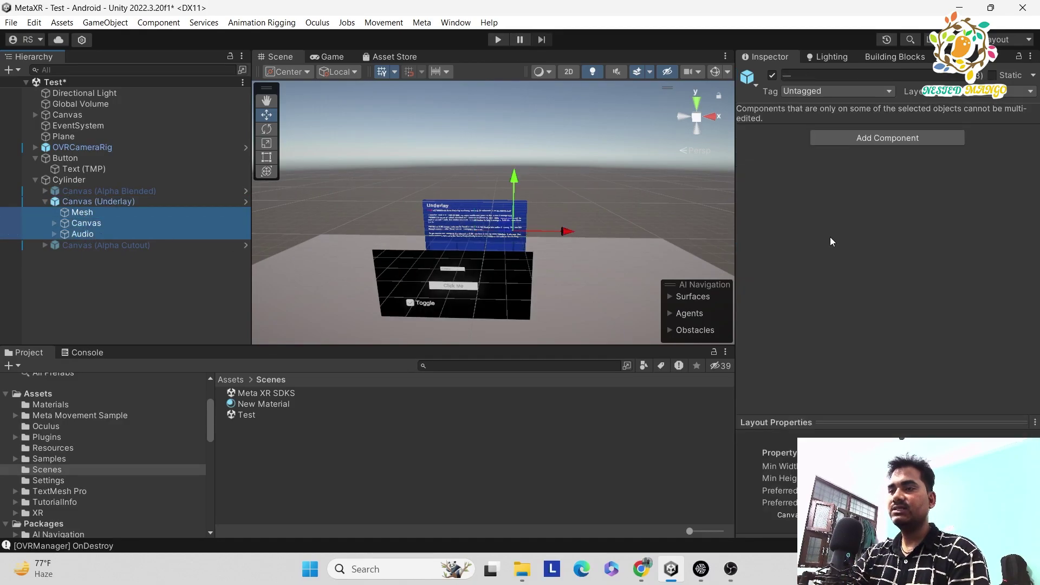
{"action": "left_click", "coordinate": [773, 76]}
{"action": "left_click", "coordinate": [773, 76]}
{"action": "left_click", "coordinate": [772, 75]}
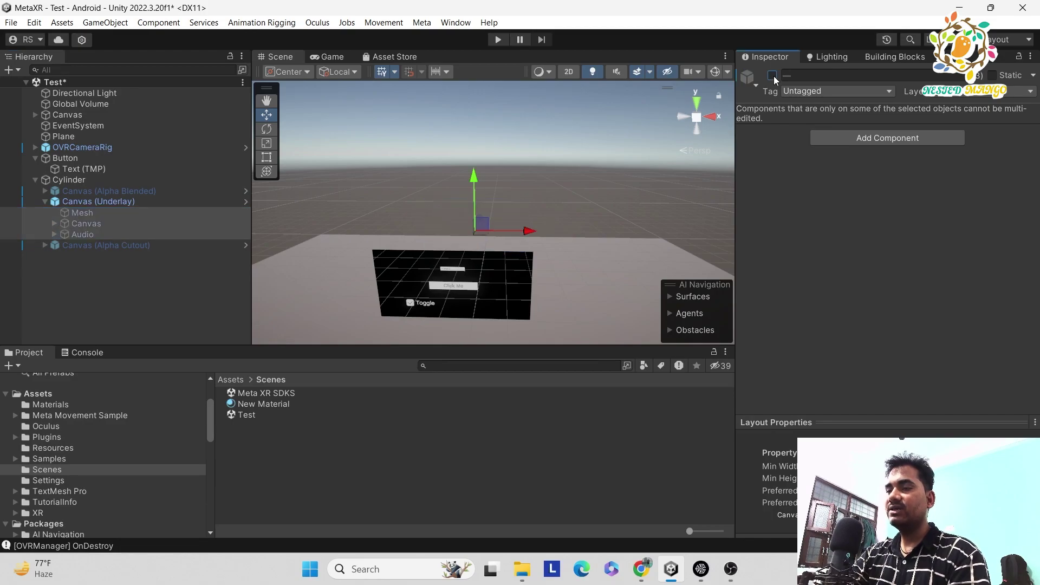
{"action": "left_click", "coordinate": [772, 76]}
{"action": "left_click", "coordinate": [772, 76]}
{"action": "left_click", "coordinate": [81, 201]}
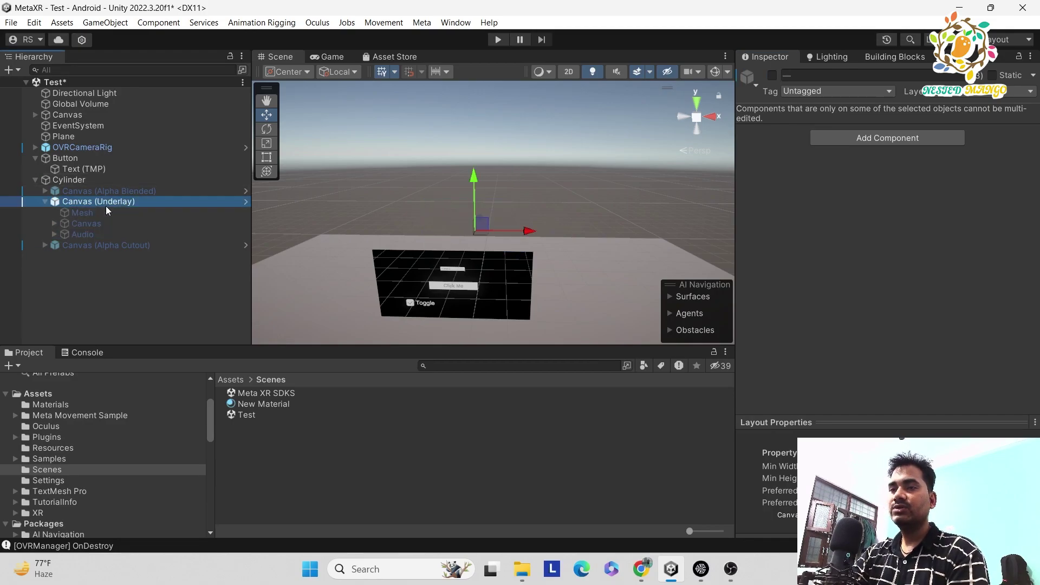
{"action": "scroll", "coordinate": [854, 353], "scroll_direction": "down", "scroll_amount": 8}
{"action": "scroll", "coordinate": [856, 337], "scroll_direction": "down", "scroll_amount": 4}
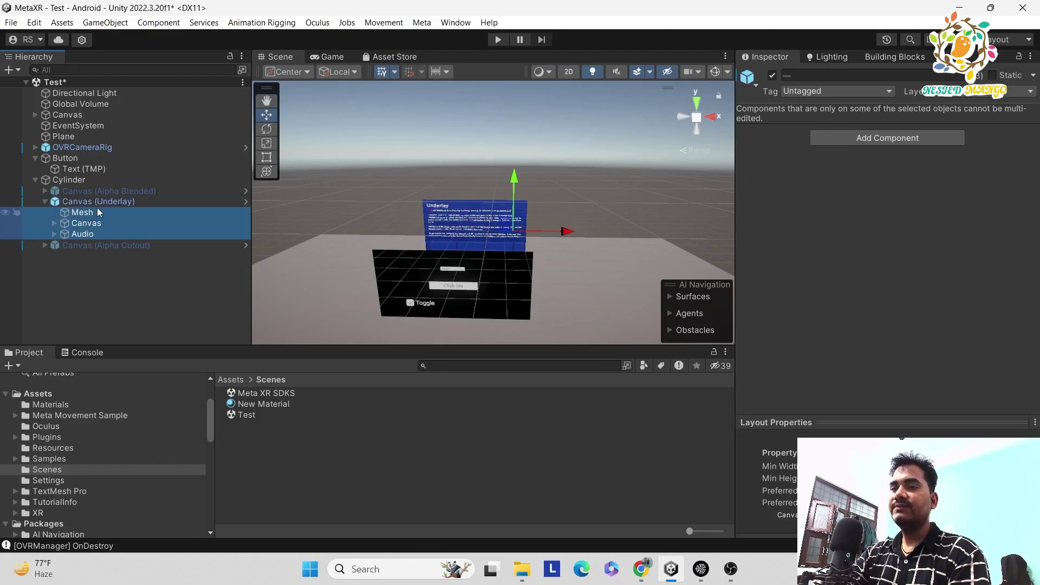
{"action": "left_click", "coordinate": [104, 201]}
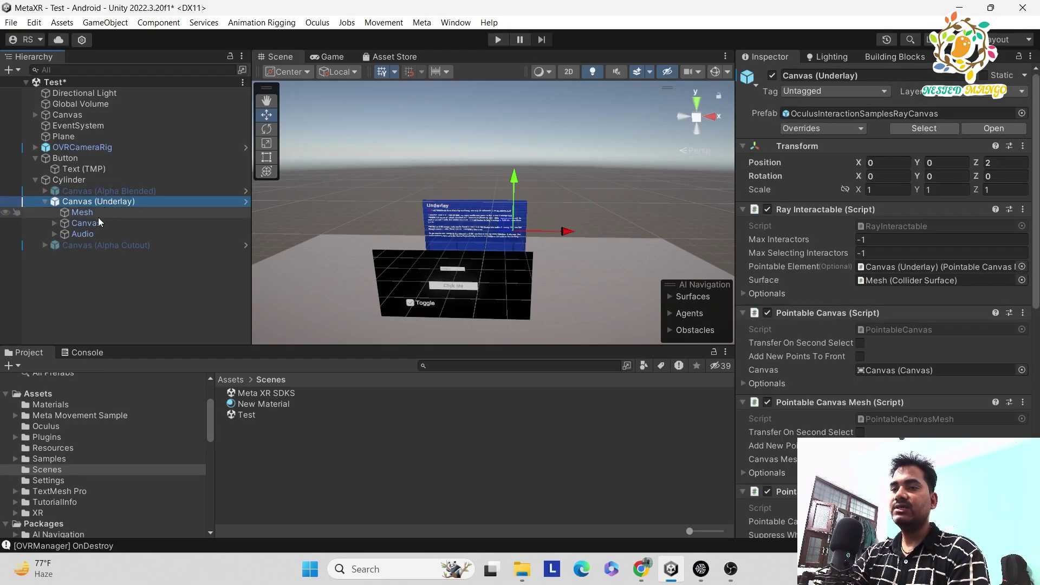
{"action": "left_click", "coordinate": [99, 215]}
{"action": "left_click", "coordinate": [91, 238]}
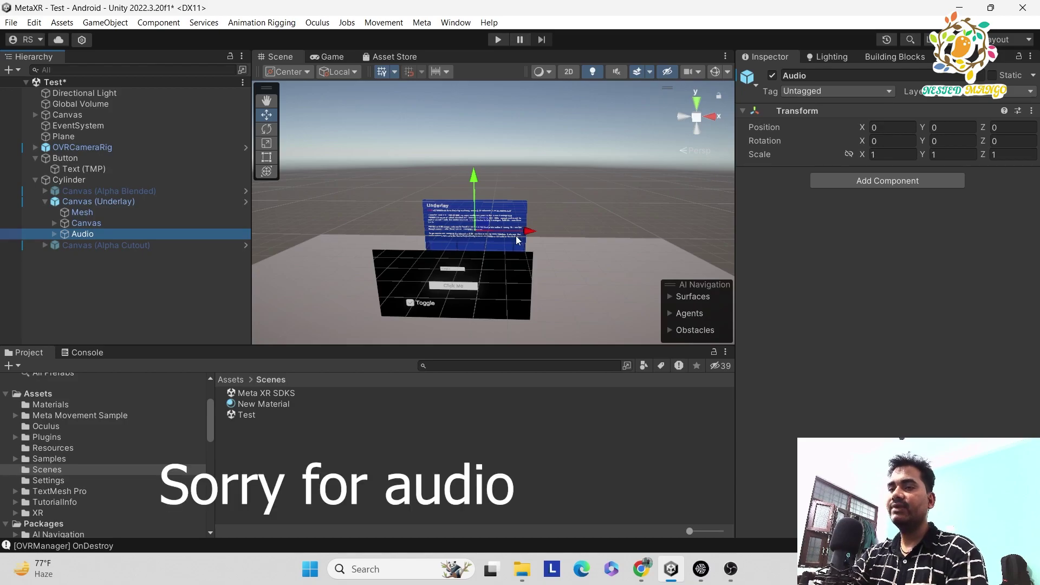
Step: Deactivate the inner Canvas's HeroScreen, Scrim, Text and Scroll View, and save the scene
{"action": "left_click", "coordinate": [96, 224]}
{"action": "left_click", "coordinate": [54, 223]}
{"action": "left_click", "coordinate": [101, 234]}
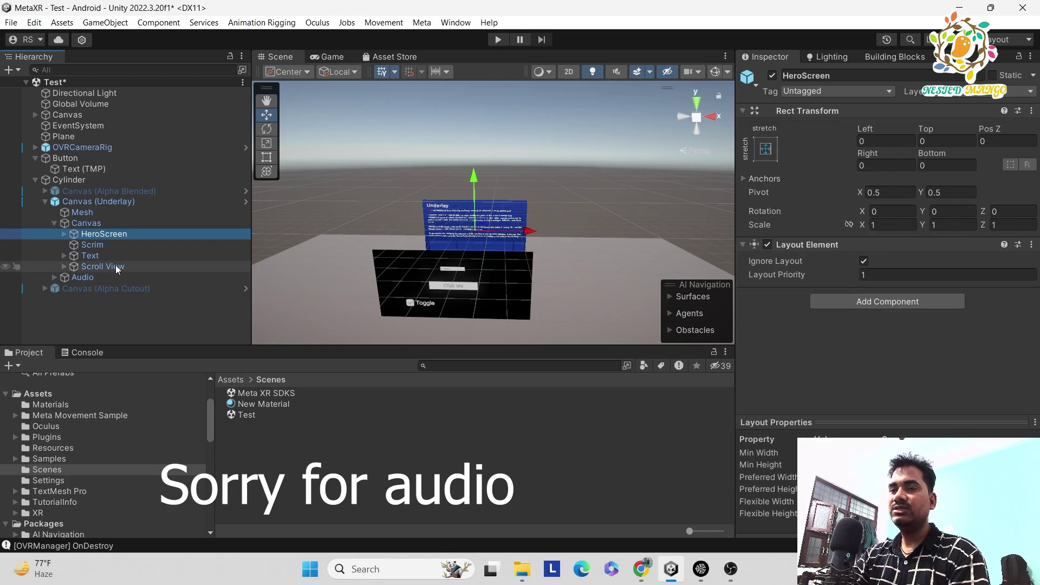
{"action": "left_click", "coordinate": [117, 267], "text": "shift"}
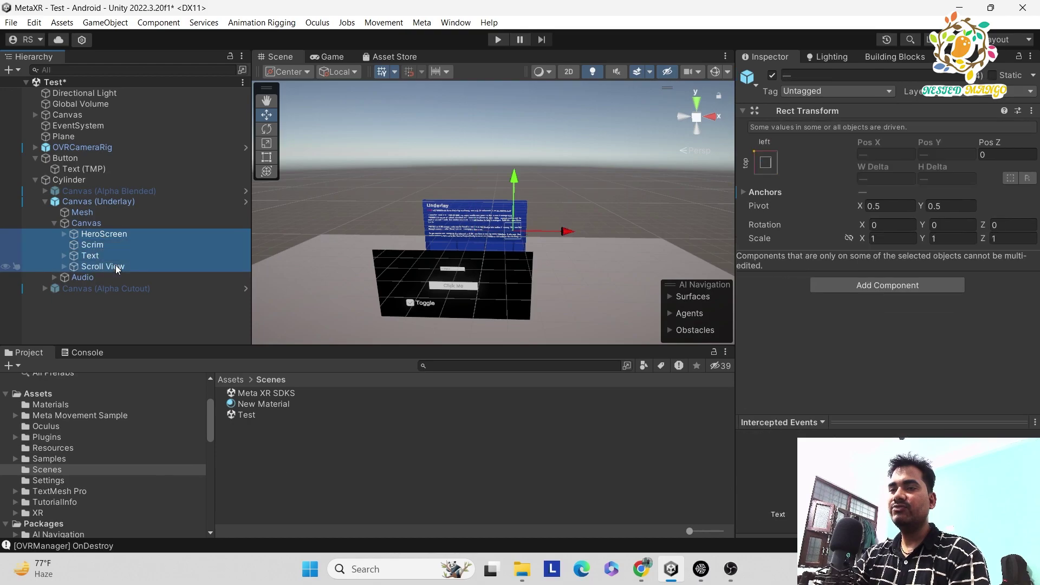
{"action": "left_click", "coordinate": [770, 76]}
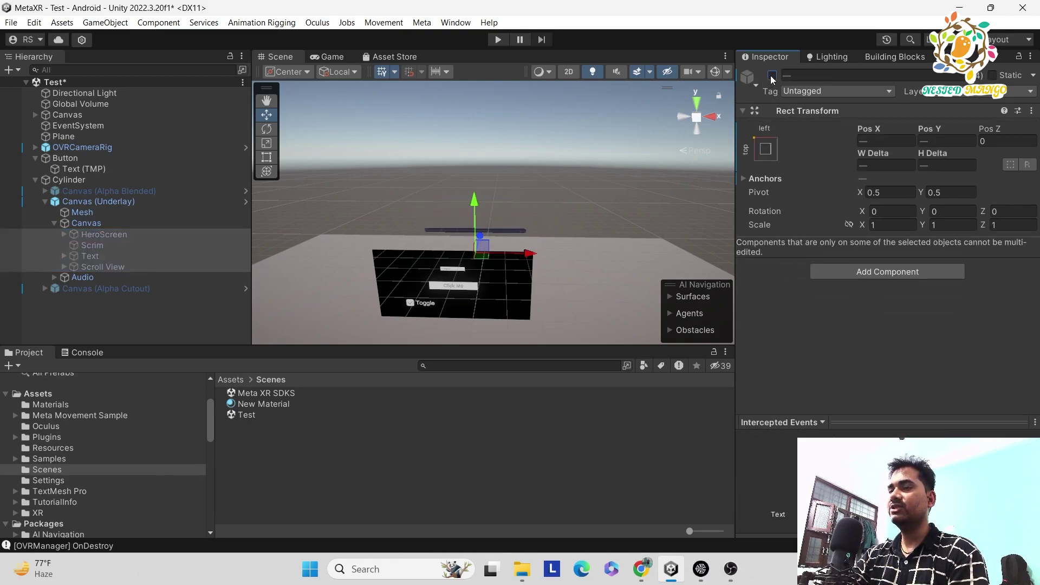
{"action": "key", "text": "ctrl+s"}
{"action": "left_click", "coordinate": [99, 324]}
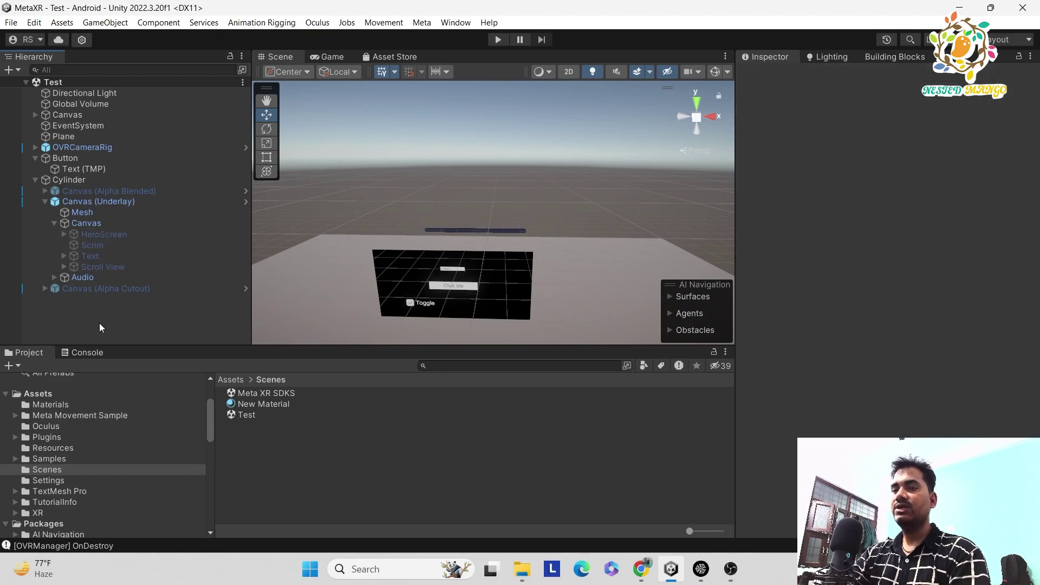
Step: Disable the inner Canvas's Content Size Fitter and Vertical Layout Group
{"action": "scroll", "coordinate": [511, 206], "scroll_direction": "up", "scroll_amount": 3}
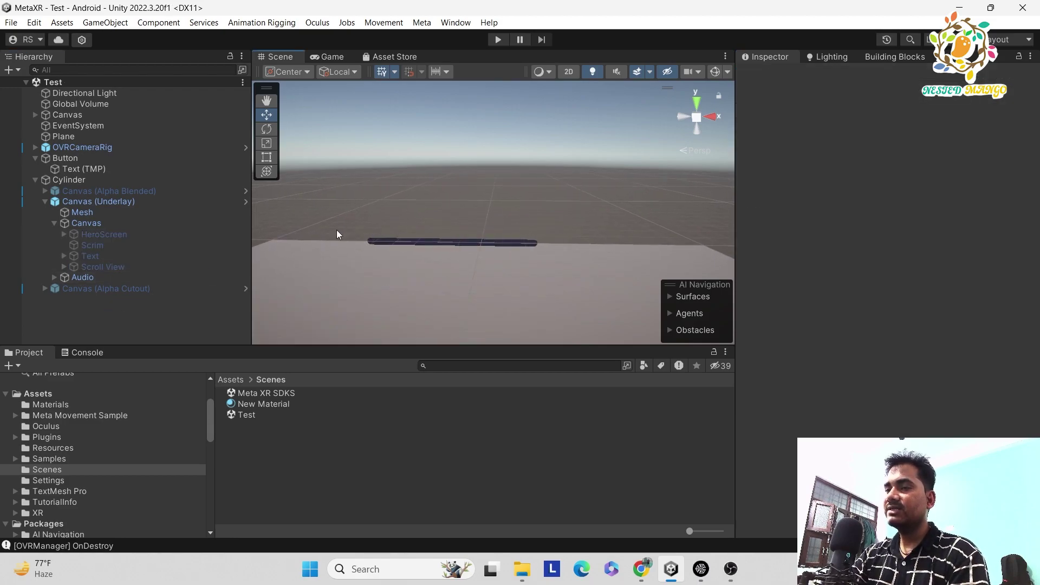
{"action": "left_click", "coordinate": [97, 225]}
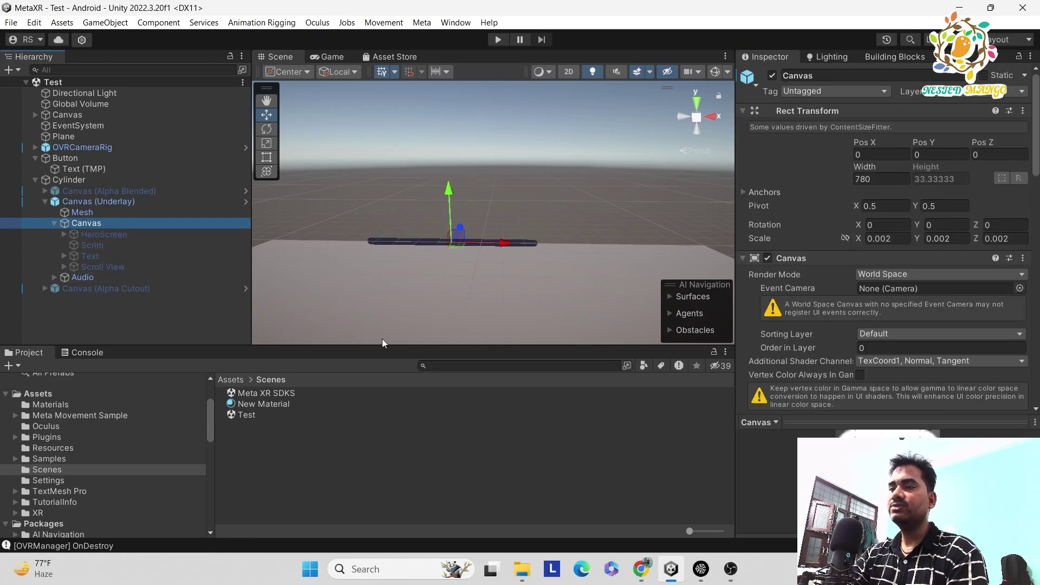
{"action": "scroll", "coordinate": [837, 232], "scroll_direction": "down", "scroll_amount": 5}
{"action": "scroll", "coordinate": [836, 232], "scroll_direction": "down", "scroll_amount": 10}
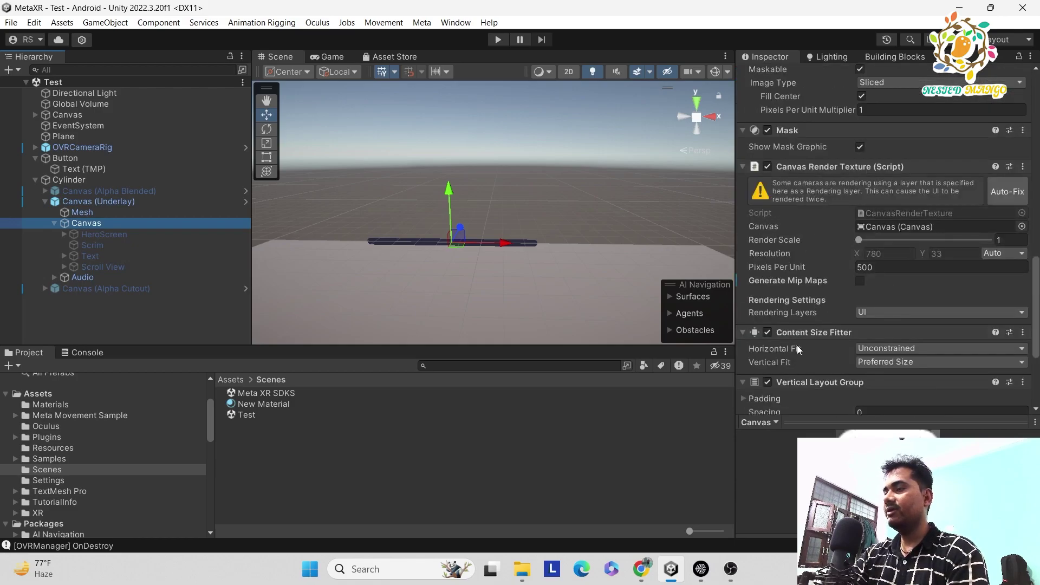
{"action": "left_click", "coordinate": [769, 296]}
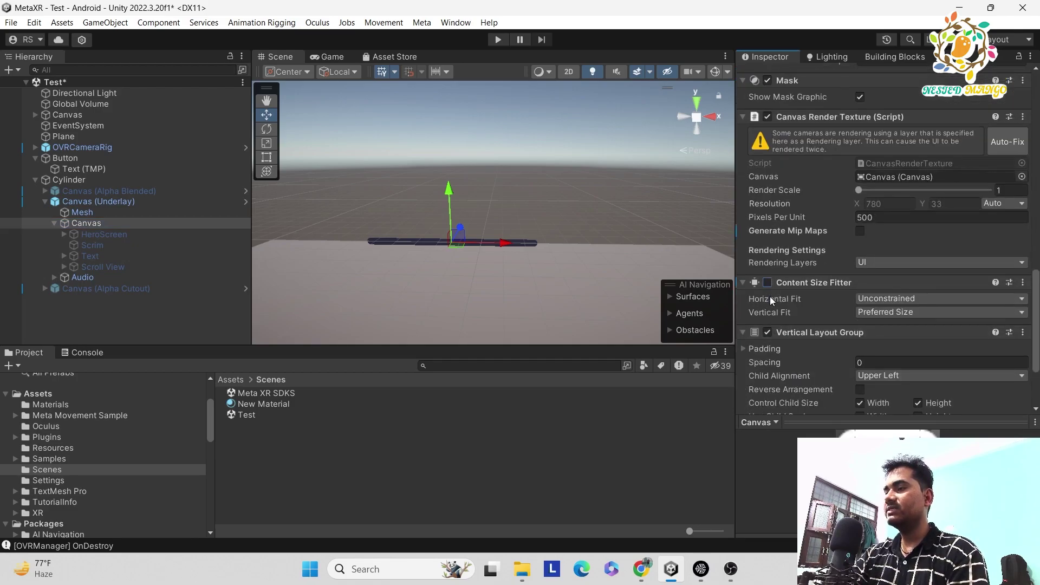
{"action": "left_click", "coordinate": [769, 333]}
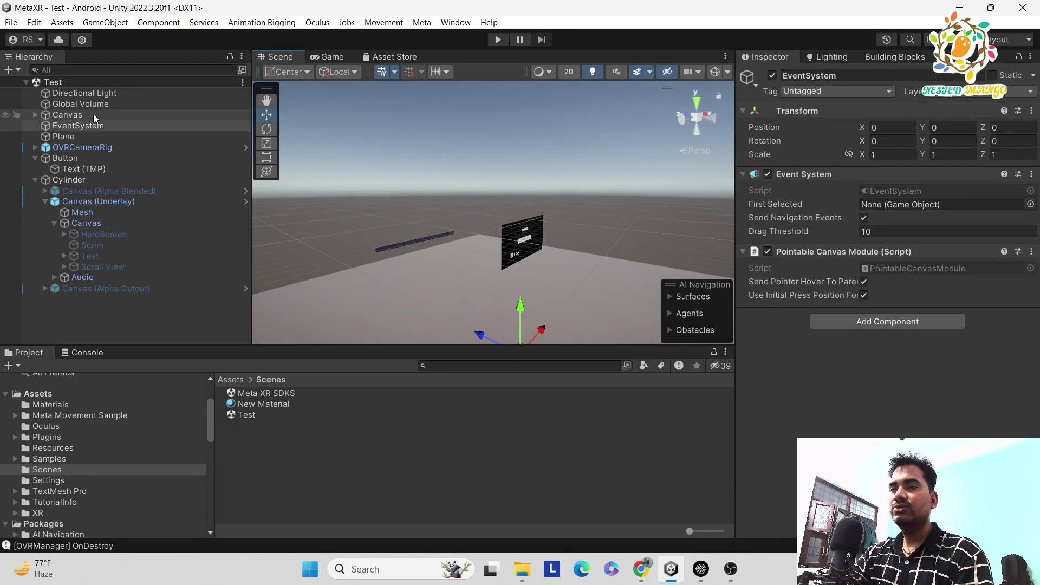
Step: Move the root Canvas forward to Pos Z 1.36 and make the Underlay's inner Canvas taller
{"action": "left_click_drag", "start_coordinate": [485, 234], "coordinate": [470, 202]}
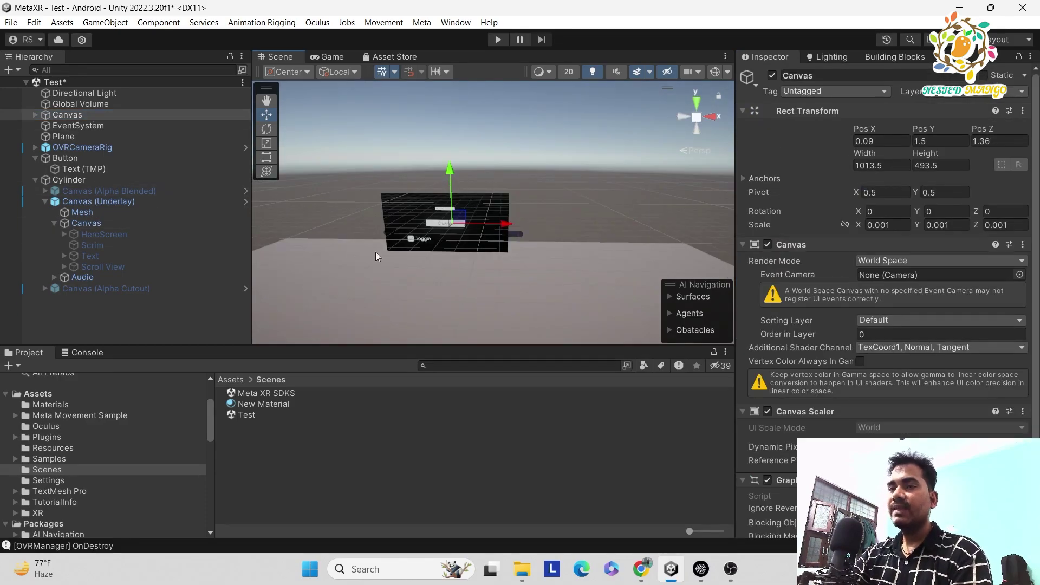
{"action": "left_click", "coordinate": [98, 224]}
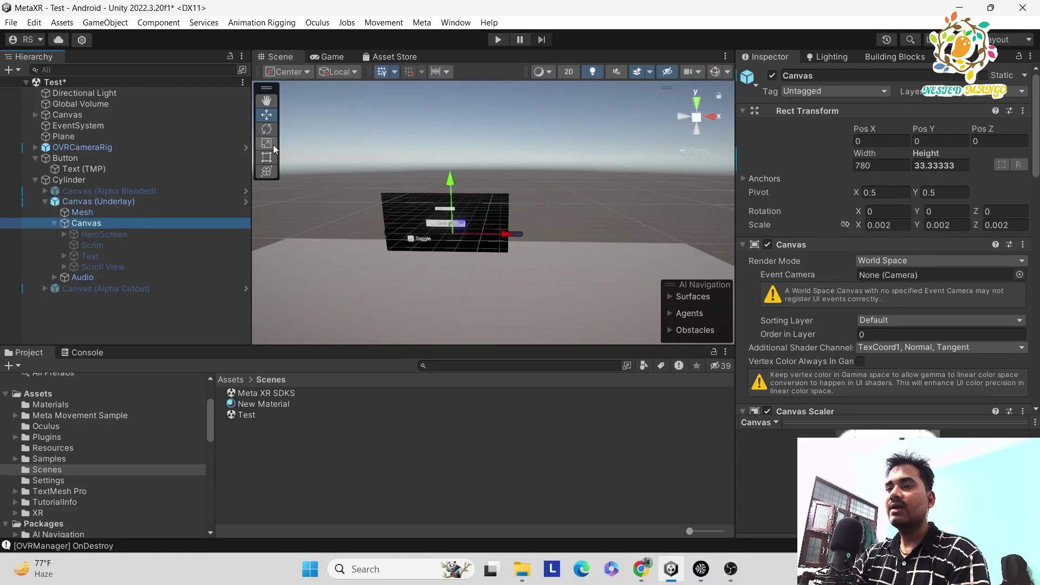
{"action": "left_click", "coordinate": [269, 157]}
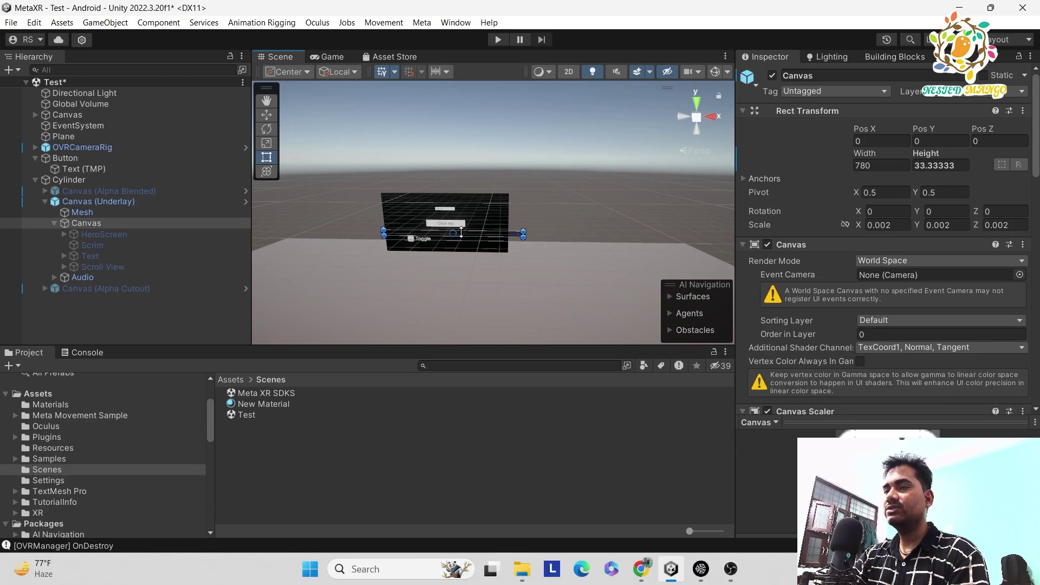
{"action": "left_click_drag", "start_coordinate": [461, 232], "coordinate": [461, 198]}
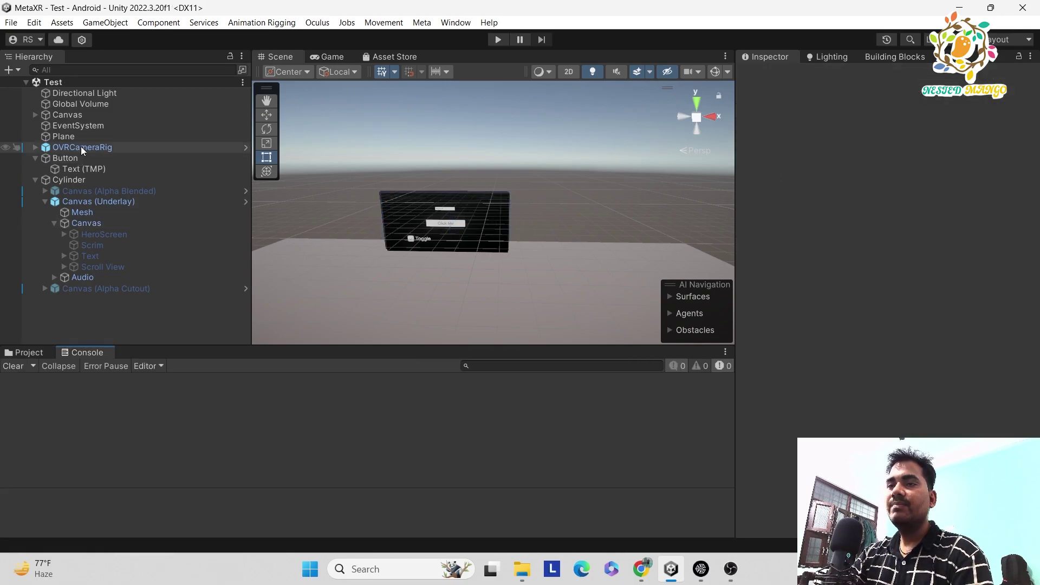
Step: Parent the root button Canvas under Cylinder > Canvas (Underlay) > Canvas to see the curved result
{"action": "left_click", "coordinate": [76, 115]}
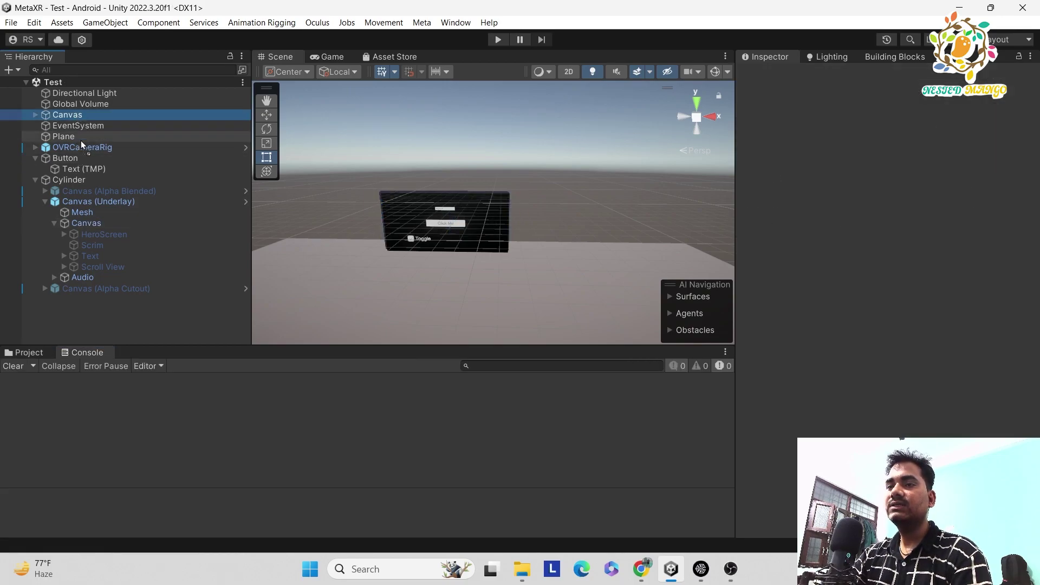
{"action": "left_click_drag", "start_coordinate": [80, 141], "coordinate": [106, 230]}
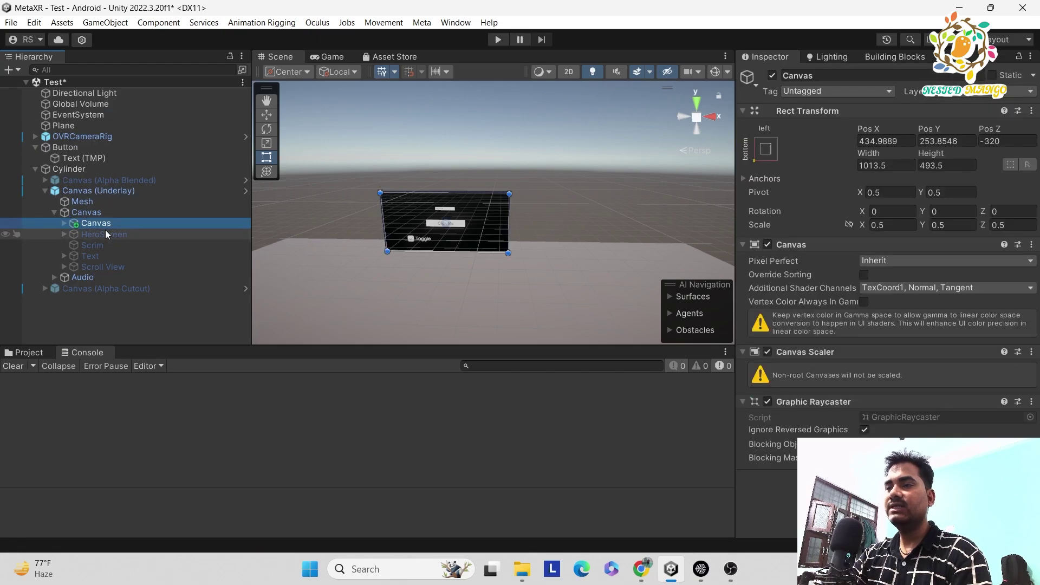
{"action": "left_click", "coordinate": [129, 313]}
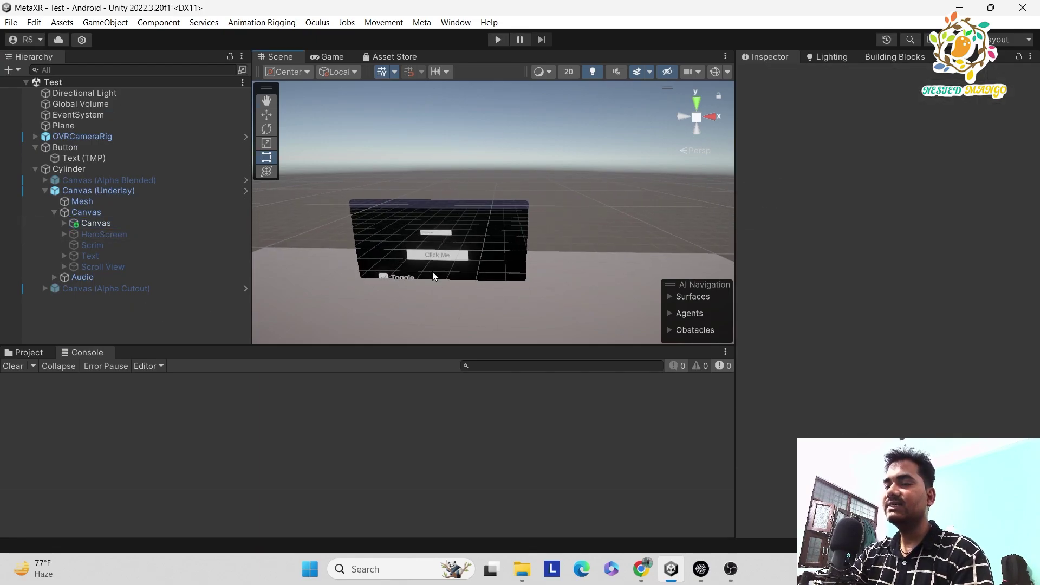
Step: Check the curved canvas from the side and in the Game view, then return to Scene
{"action": "left_click_drag", "start_coordinate": [470, 232], "coordinate": [571, 216], "text": "alt"}
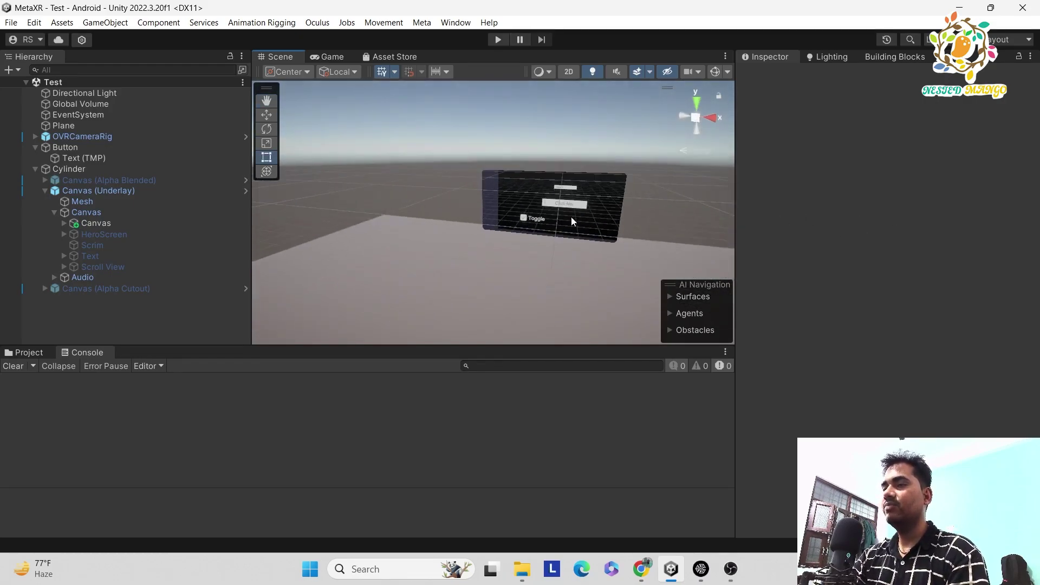
{"action": "left_click", "coordinate": [331, 57]}
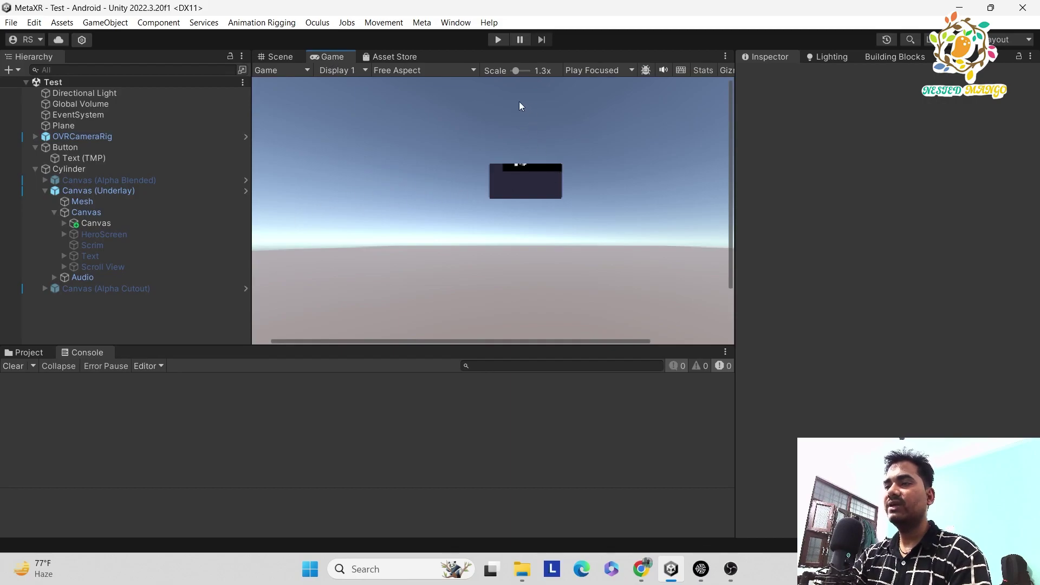
{"action": "scroll", "coordinate": [523, 181], "scroll_direction": "up", "scroll_amount": 1}
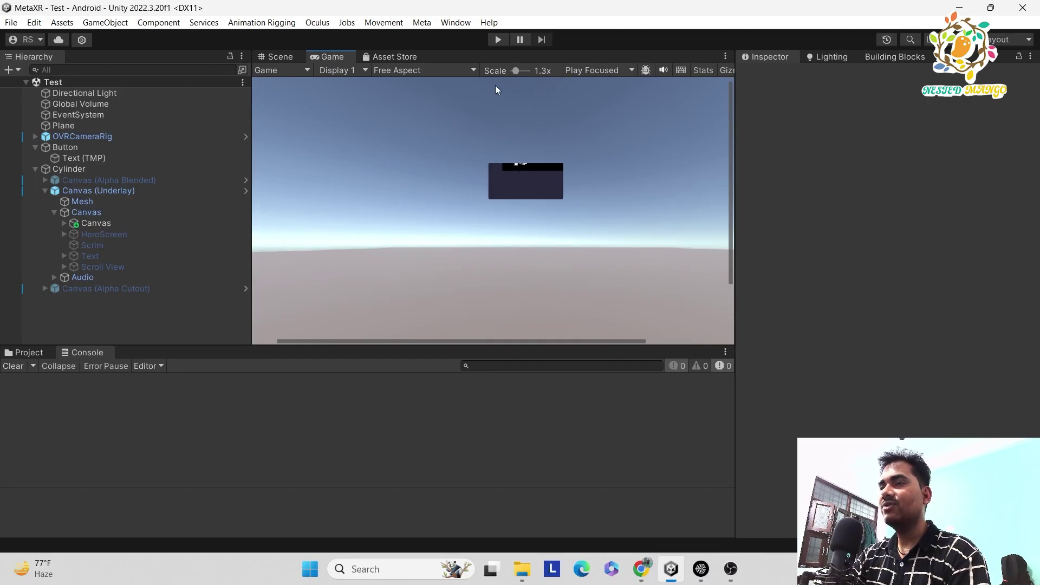
{"action": "key", "text": "ctrl+1"}
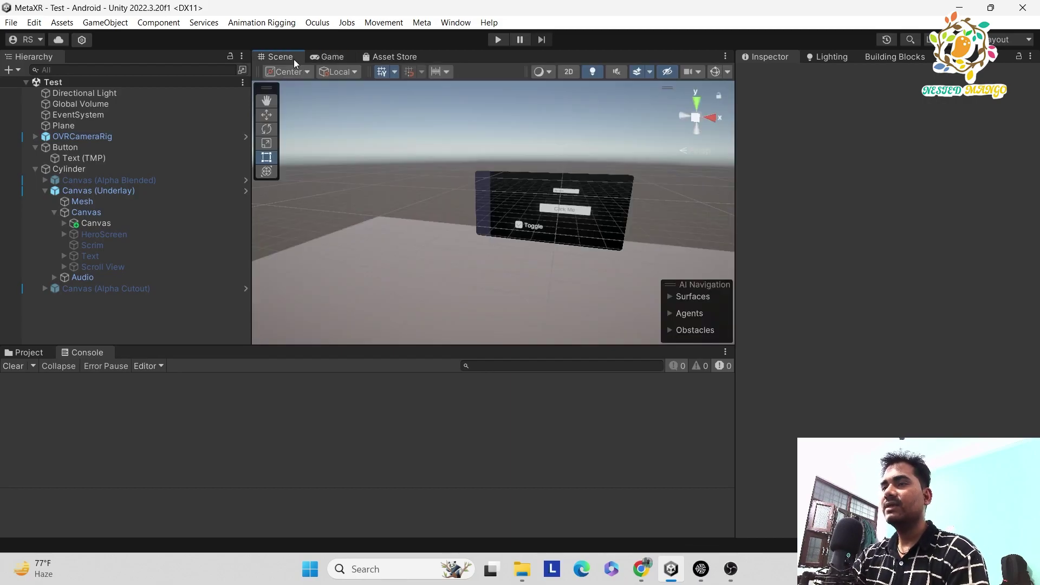
Step: Run the scene briefly, stop it, and select the nested button Canvas
{"action": "left_click", "coordinate": [497, 39]}
{"action": "left_click", "coordinate": [497, 40]}
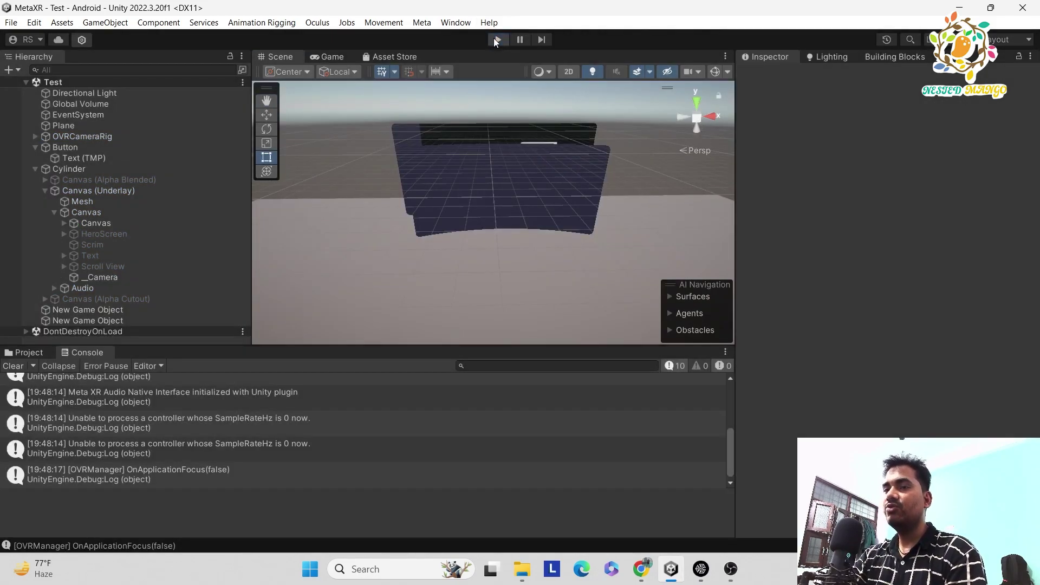
{"action": "left_click", "coordinate": [89, 223]}
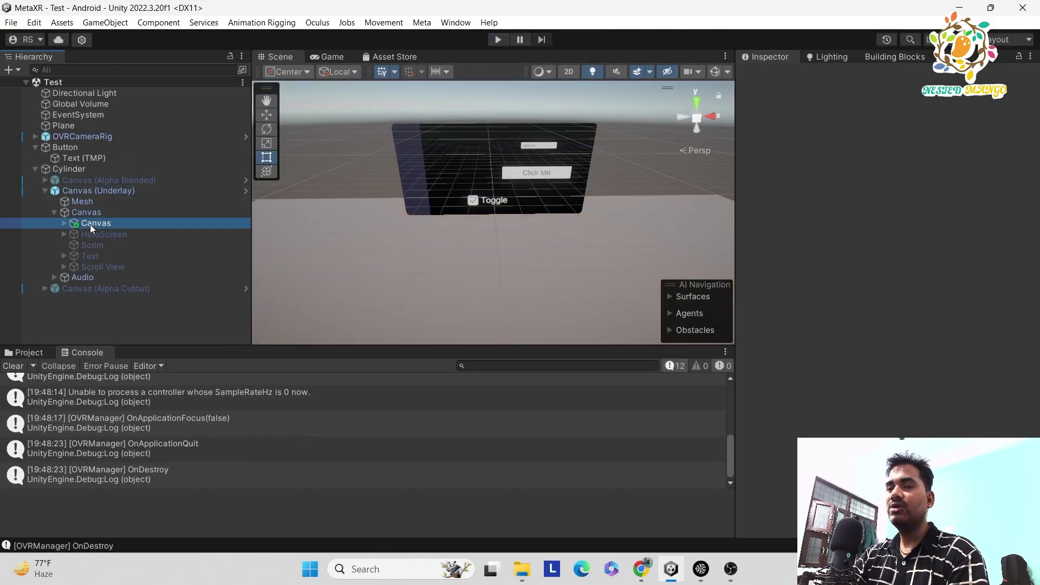
Step: Reset the nested Canvas's Pos X, Y and Z to 0
{"action": "left_click", "coordinate": [902, 144]}
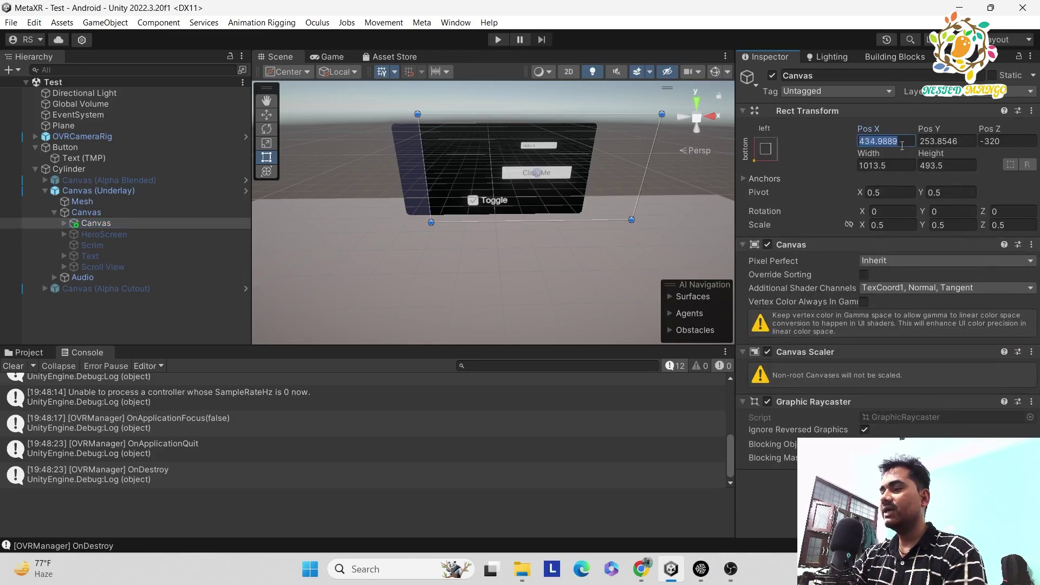
{"action": "type", "text": "0"}
{"action": "left_click", "coordinate": [950, 142]}
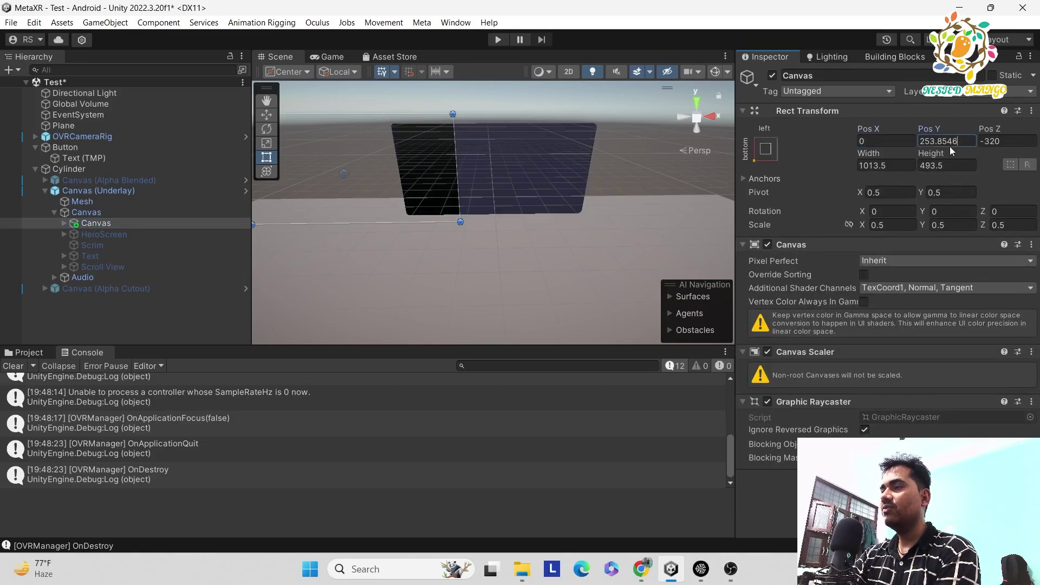
{"action": "type", "text": "0"}
{"action": "left_click", "coordinate": [1006, 141]}
{"action": "type", "text": "0"}
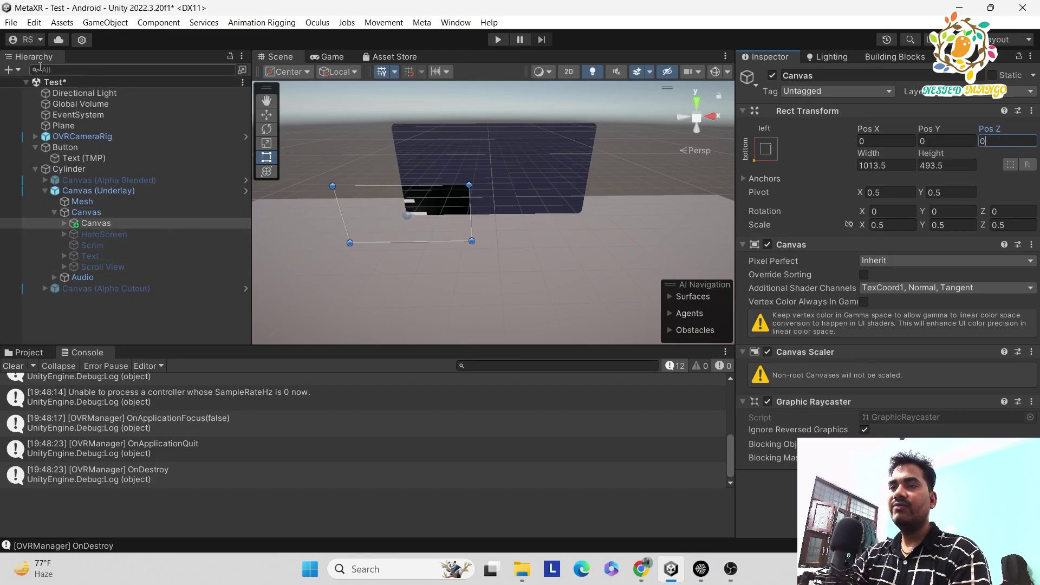
Step: Move the Canvas to X 373, Y 159 so the Toggle shows, save, and start Play mode
{"action": "left_click", "coordinate": [266, 115]}
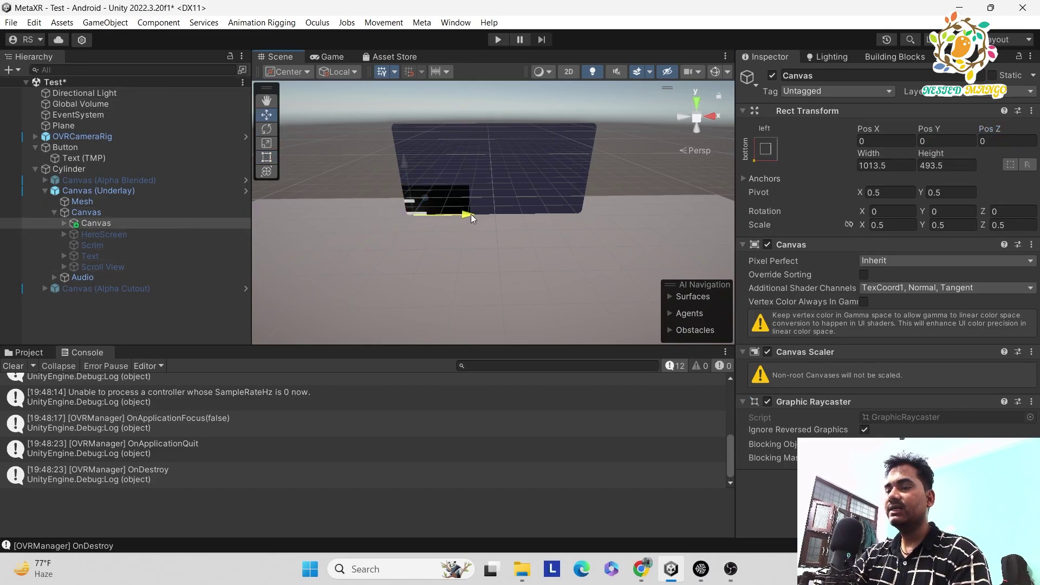
{"action": "left_click_drag", "start_coordinate": [470, 213], "coordinate": [544, 211]}
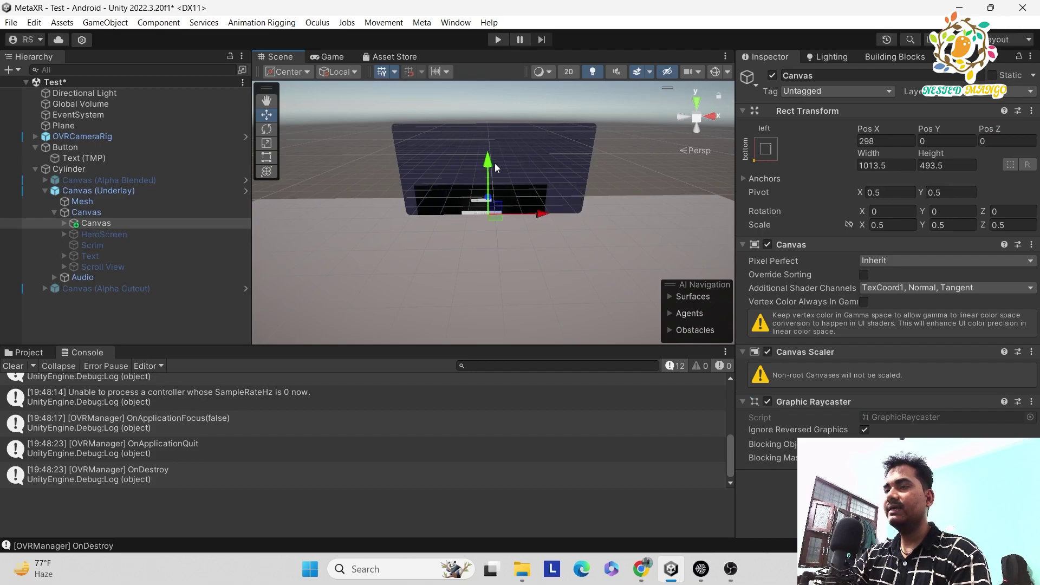
{"action": "left_click_drag", "start_coordinate": [495, 163], "coordinate": [515, 128]}
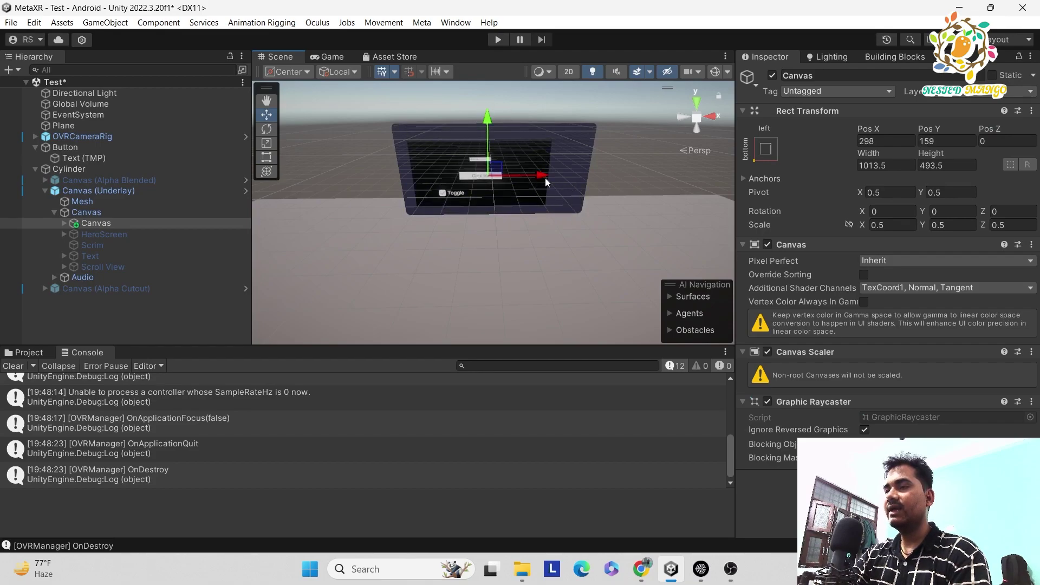
{"action": "left_click_drag", "start_coordinate": [545, 177], "coordinate": [564, 177]}
{"action": "key", "text": "ctrl+s"}
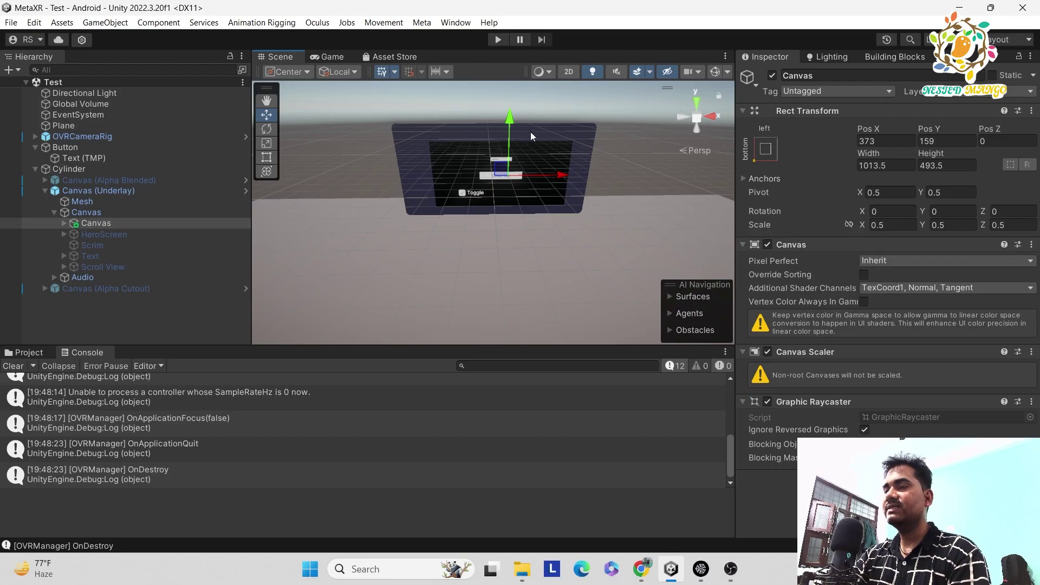
{"action": "key", "text": "ctrl+p"}
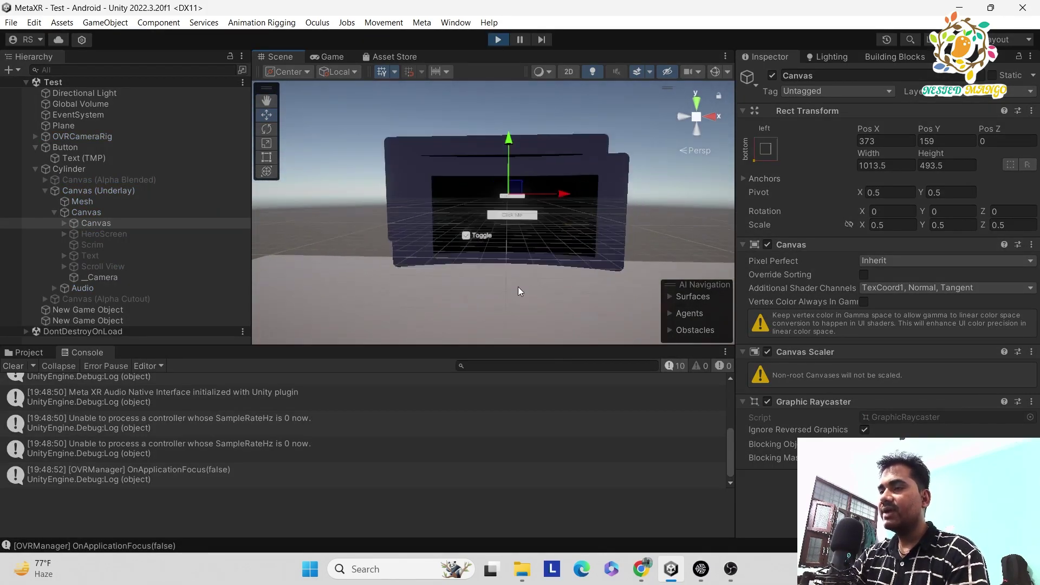
{"action": "scroll", "coordinate": [518, 287], "scroll_direction": "up", "scroll_amount": 3}
{"action": "left_click_drag", "start_coordinate": [509, 256], "coordinate": [466, 193], "text": "alt"}
{"action": "scroll", "coordinate": [598, 204], "scroll_direction": "down", "scroll_amount": 2}
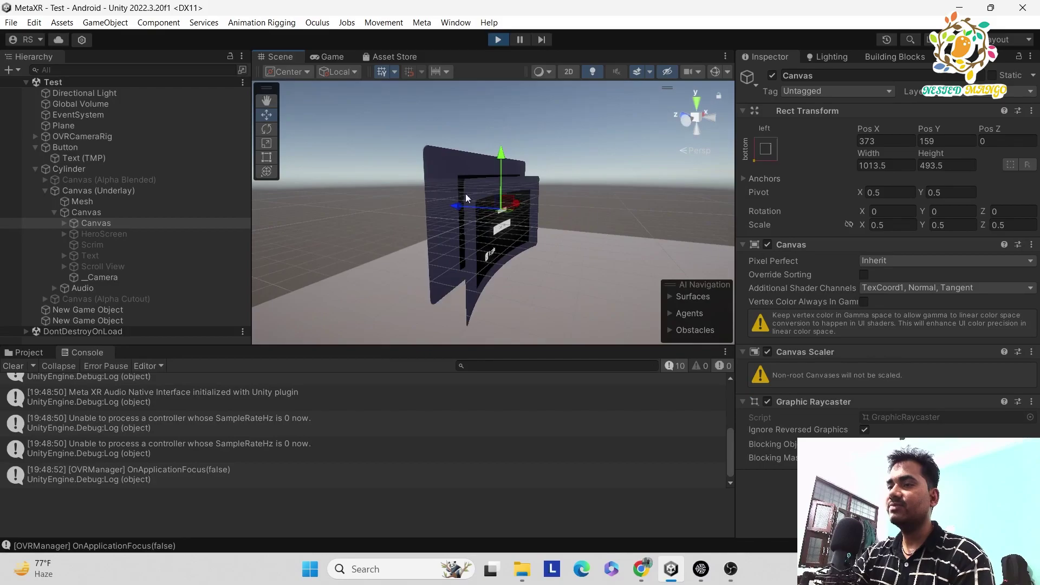
{"action": "left_click_drag", "start_coordinate": [590, 234], "coordinate": [453, 111], "text": "alt"}
{"action": "left_click", "coordinate": [332, 56]}
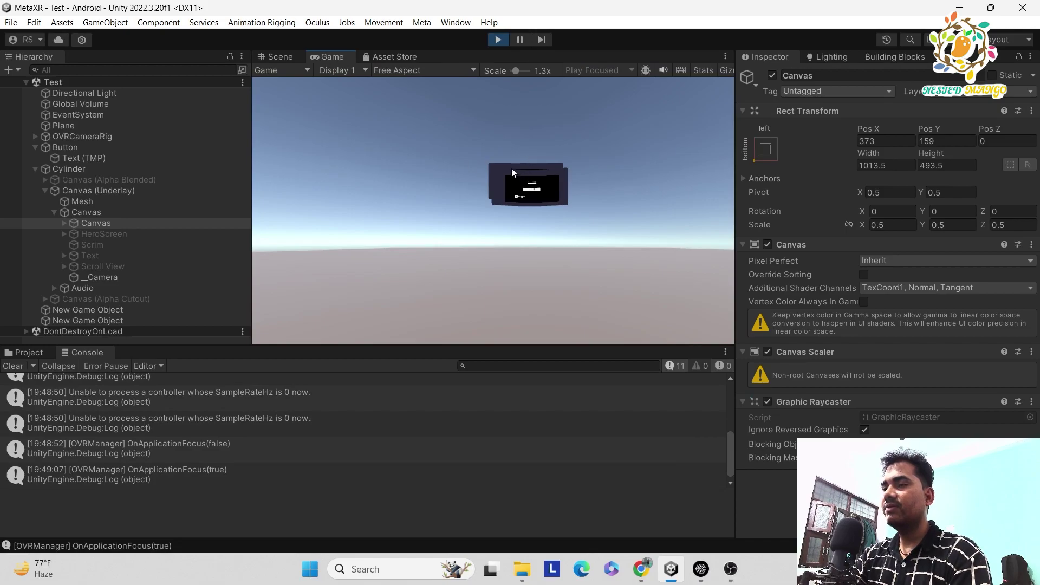
{"action": "key", "text": "ctrl+1"}
{"action": "left_click_drag", "start_coordinate": [485, 151], "coordinate": [418, 230], "text": "alt"}
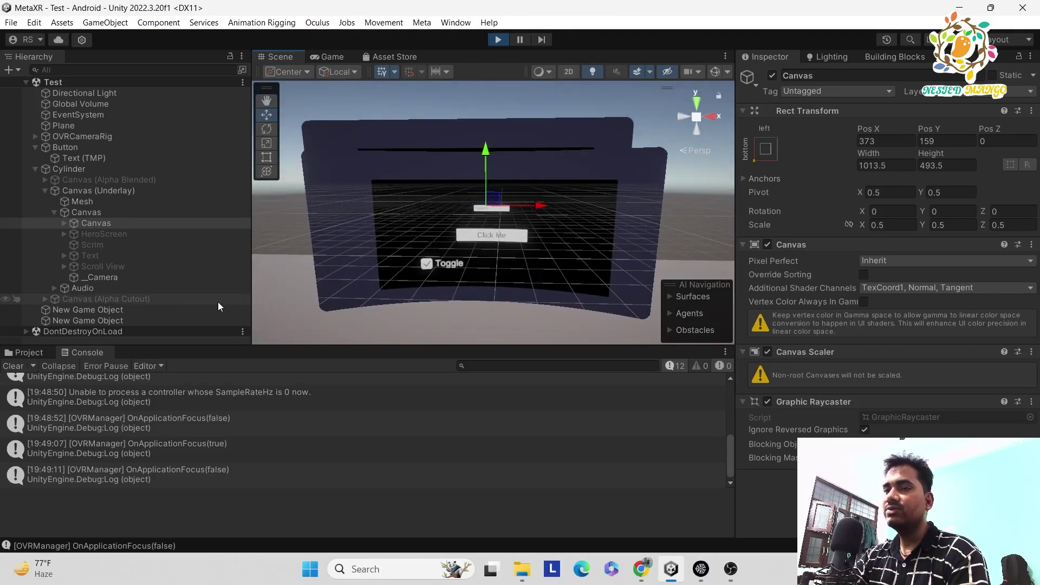
Step: Disable the parent Canvas's Image component to hide the dark background, then select the Underlay Mesh
{"action": "left_click", "coordinate": [104, 211]}
{"action": "scroll", "coordinate": [805, 264], "scroll_direction": "down", "scroll_amount": 10}
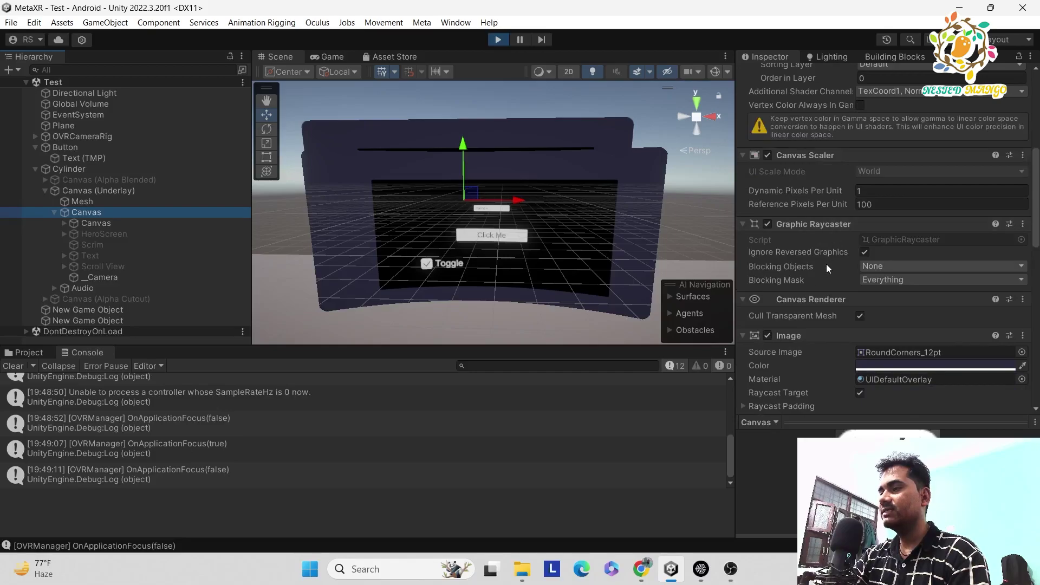
{"action": "left_click", "coordinate": [767, 336]}
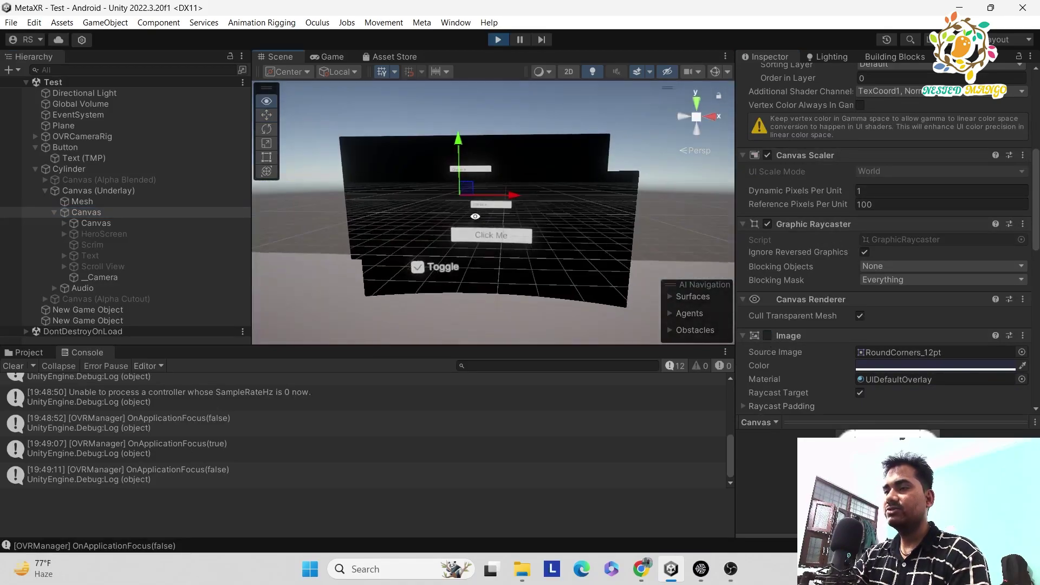
{"action": "left_click_drag", "start_coordinate": [477, 187], "coordinate": [509, 211], "text": "alt"}
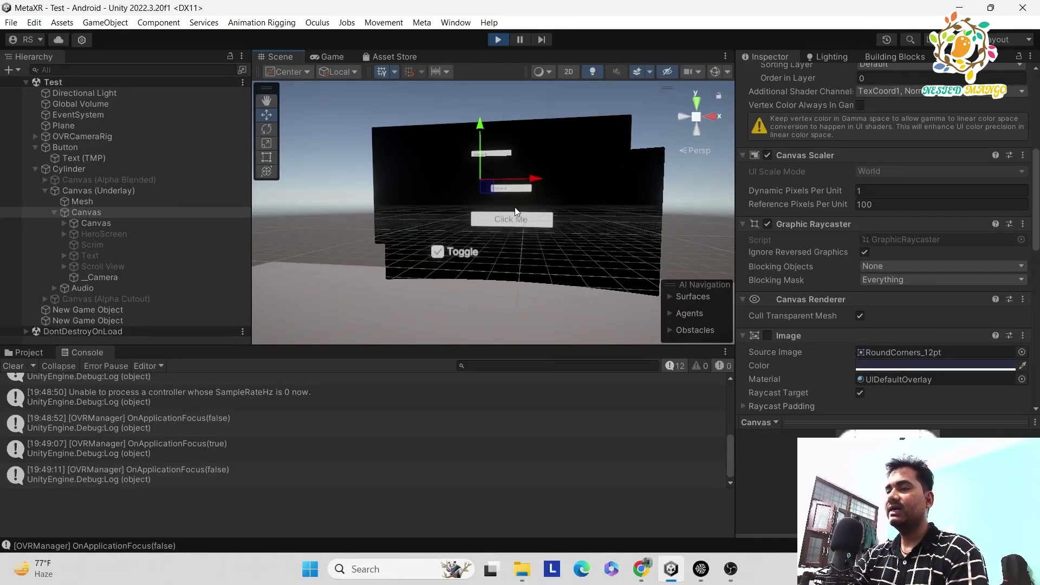
{"action": "left_click", "coordinate": [526, 223]}
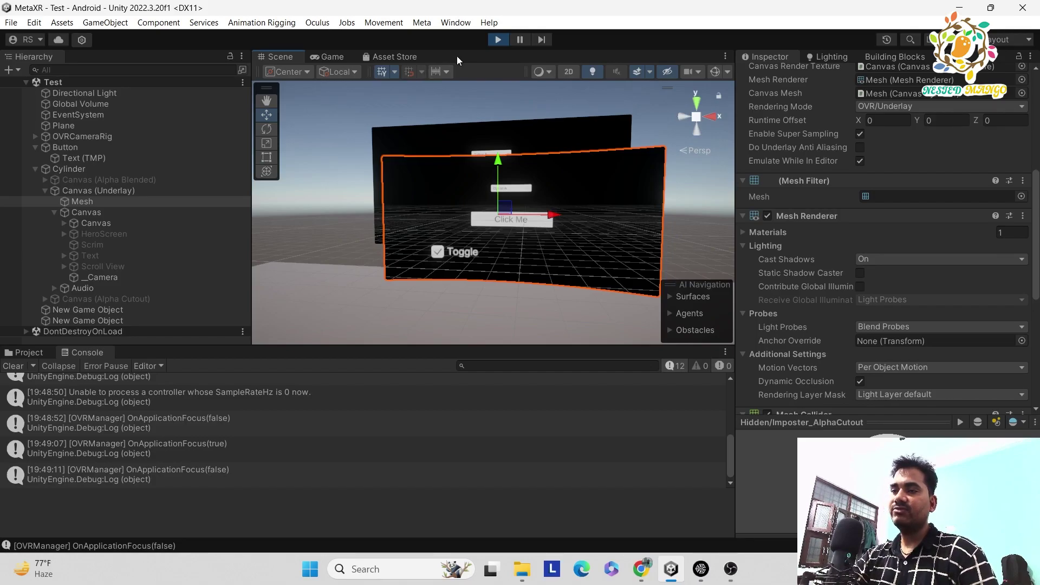
Step: Select the Cylinder object to show its radius settings, then exit Play mode
{"action": "left_click", "coordinate": [37, 169]}
{"action": "left_click", "coordinate": [68, 174]}
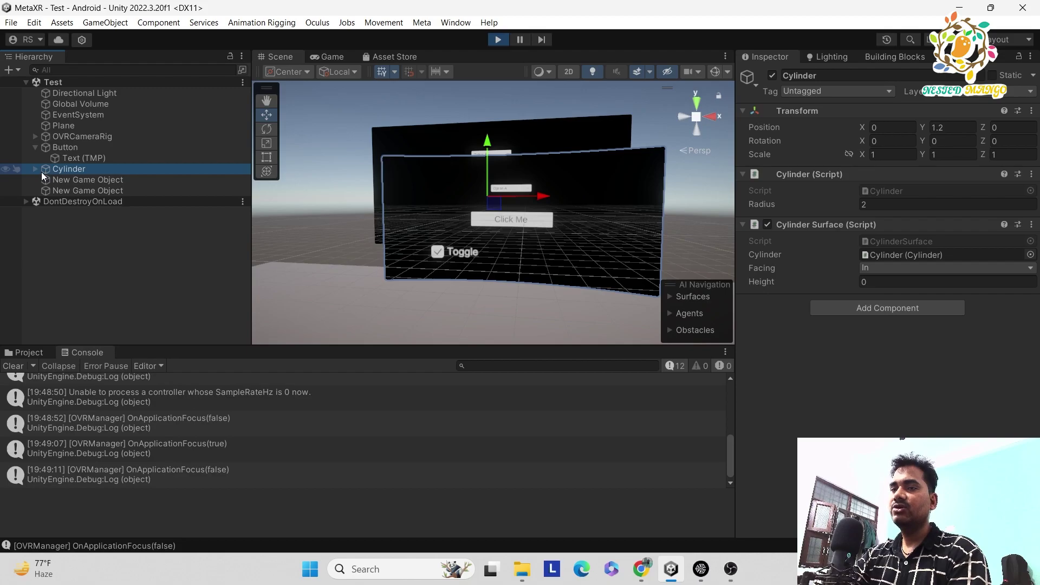
{"action": "left_click", "coordinate": [36, 172]}
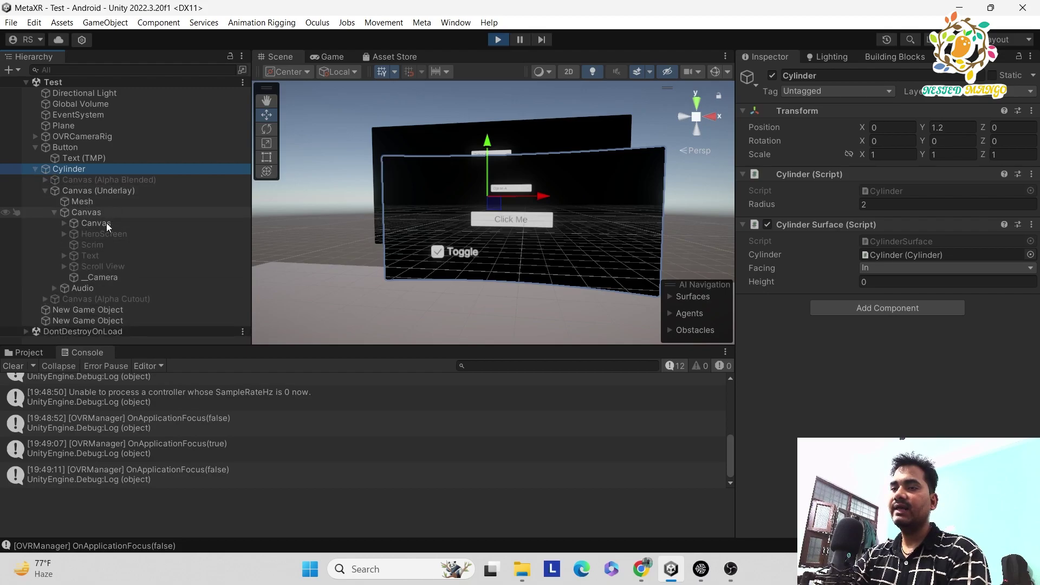
{"action": "left_click", "coordinate": [497, 40]}
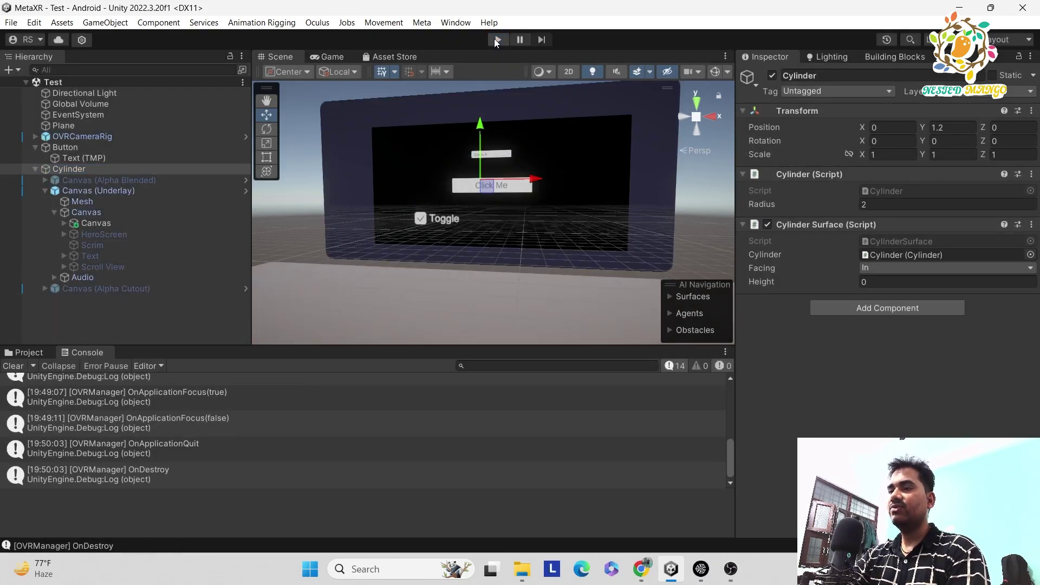